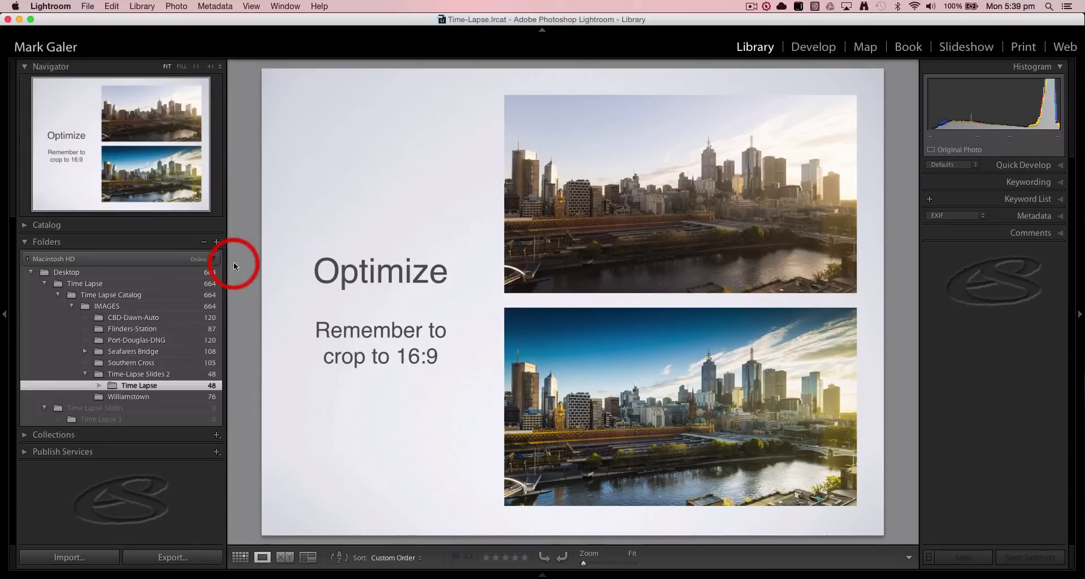
Step: Reset all develop settings on every photo in the Flinders-Station folder
{"action": "left_click", "coordinate": [178, 328]}
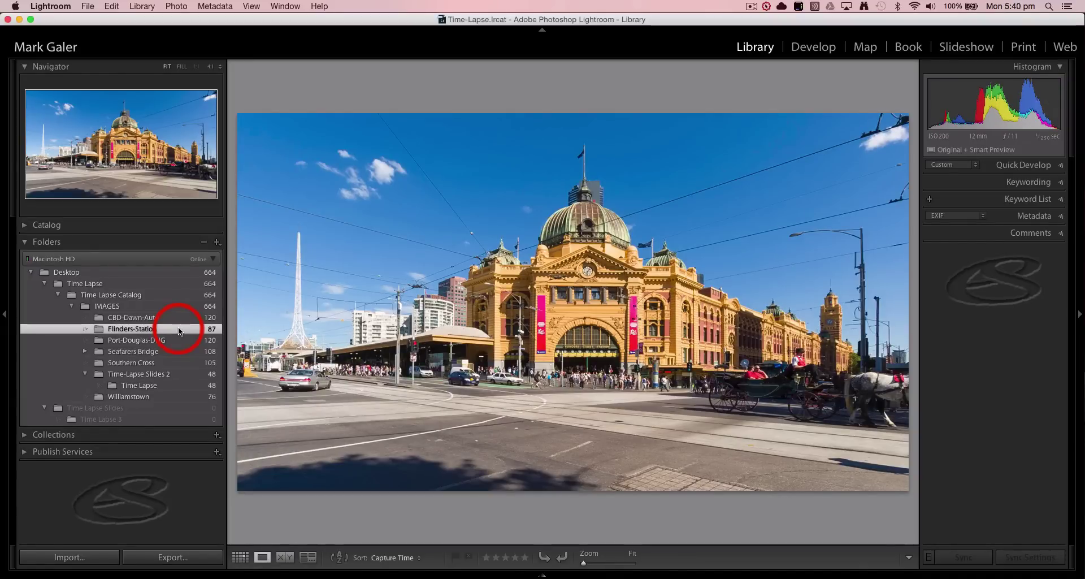
{"action": "key", "text": "g"}
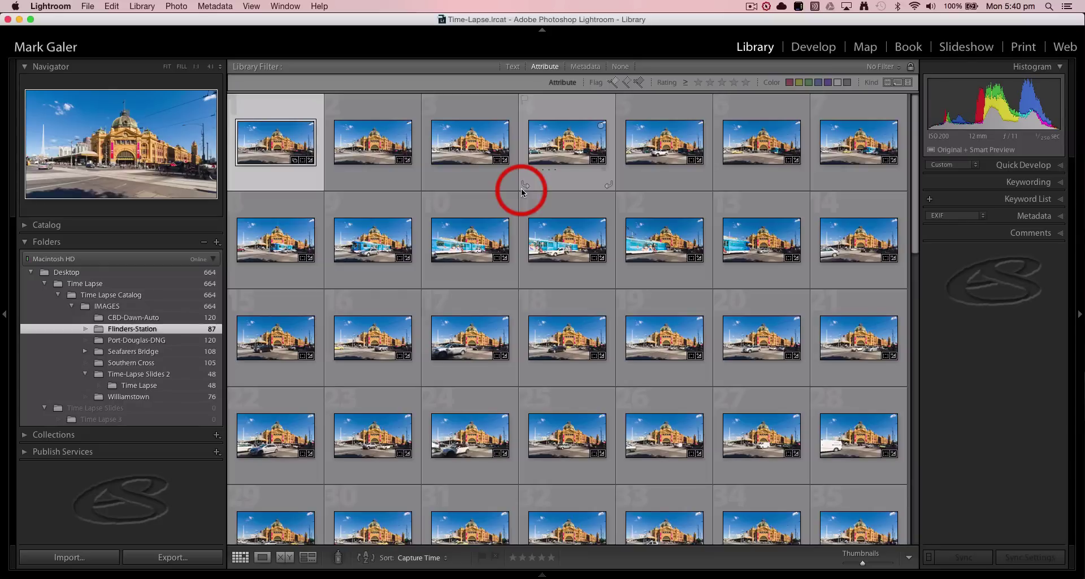
{"action": "key", "text": "super+a"}
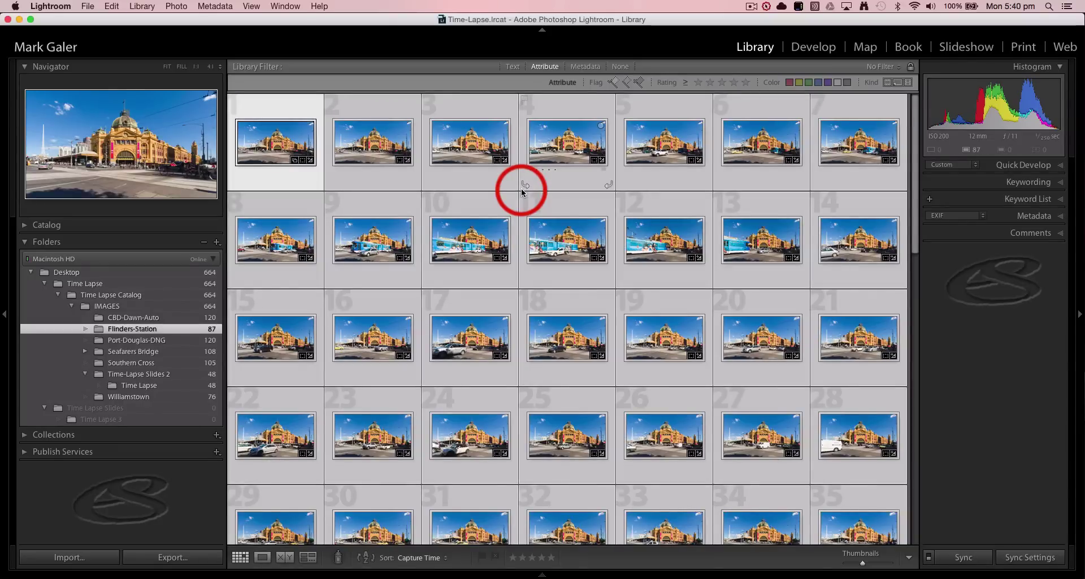
{"action": "left_click", "coordinate": [1059, 169]}
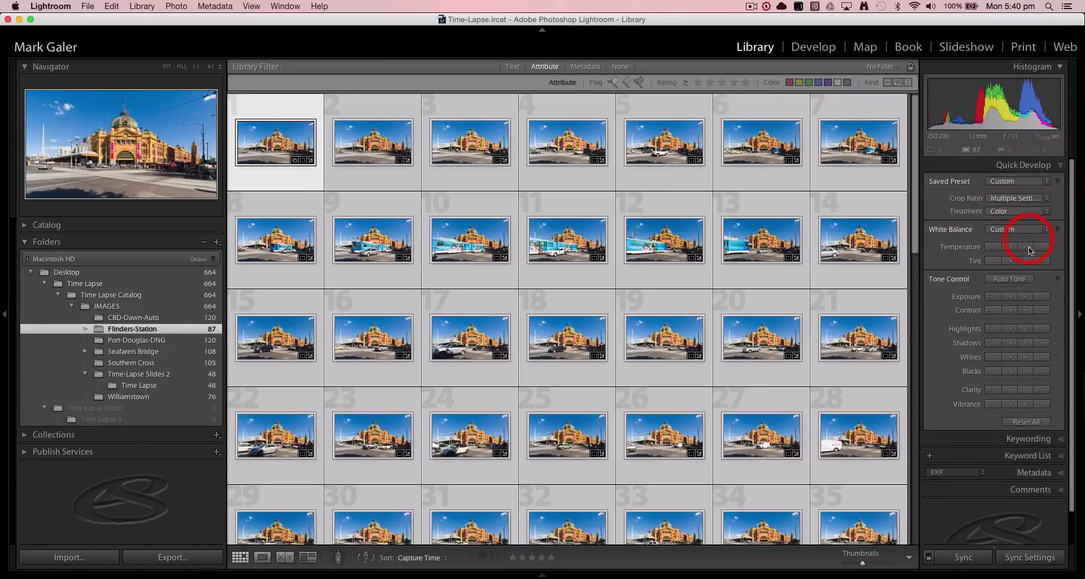
{"action": "left_click", "coordinate": [1027, 422]}
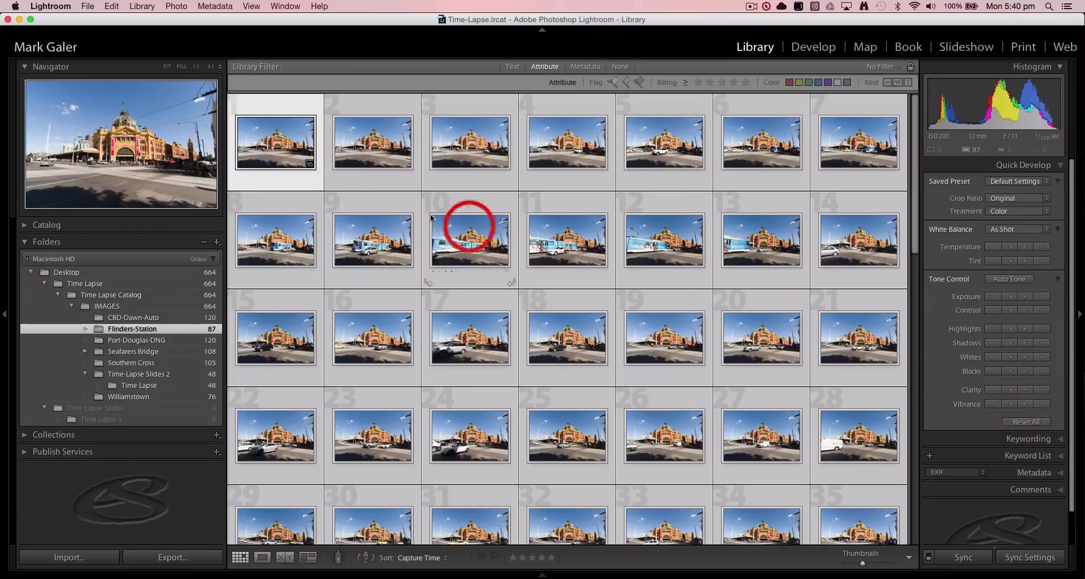
Step: Open the first Flinders-Station photo for developing, with lens profile corrections and chromatic aberration removal enabled
{"action": "left_click", "coordinate": [290, 150]}
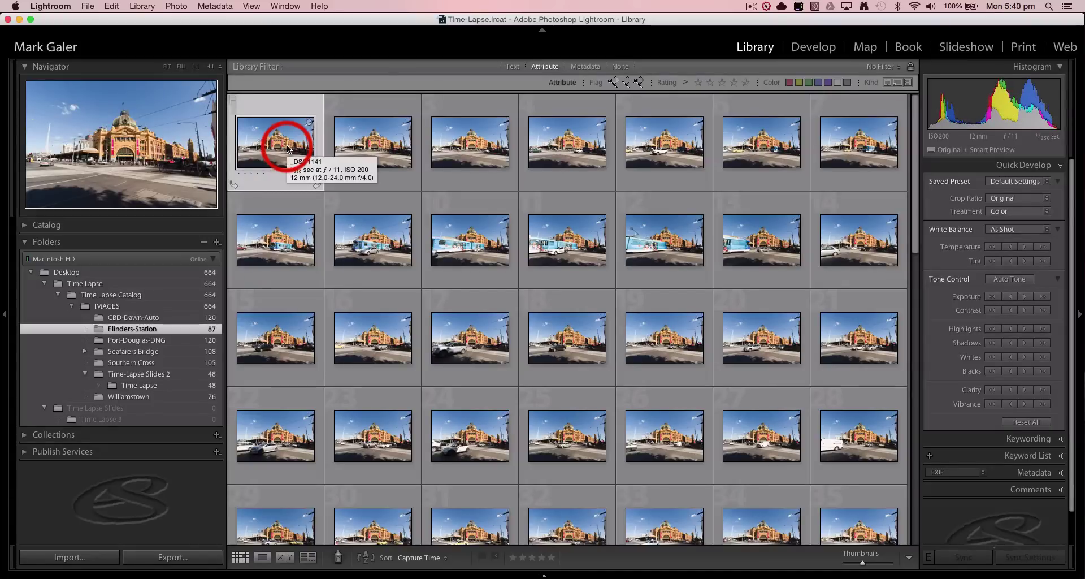
{"action": "double_click", "coordinate": [287, 144]}
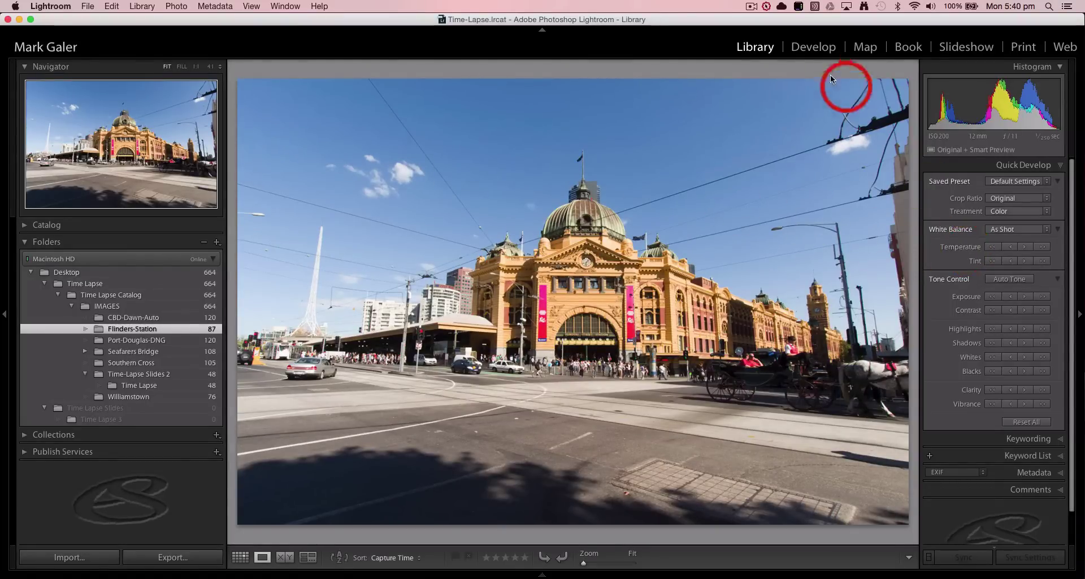
{"action": "left_click", "coordinate": [815, 49]}
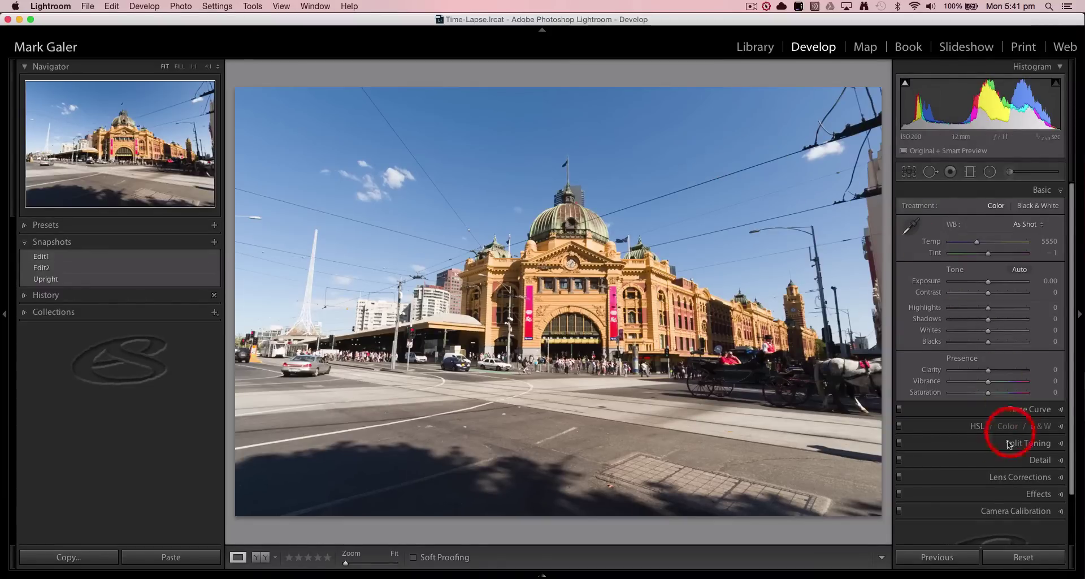
{"action": "left_click", "coordinate": [993, 475]}
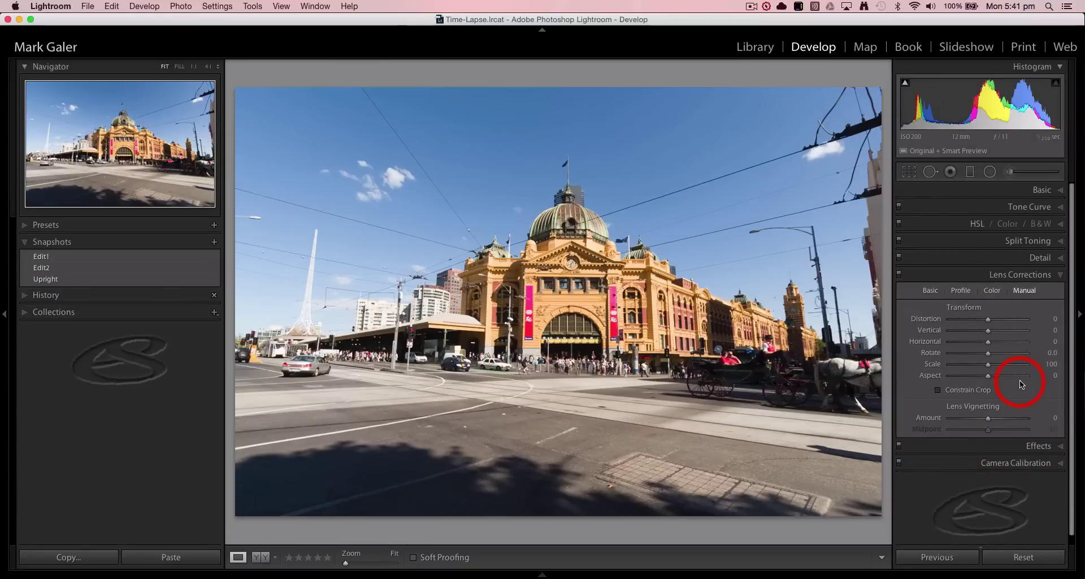
{"action": "left_click", "coordinate": [929, 291]}
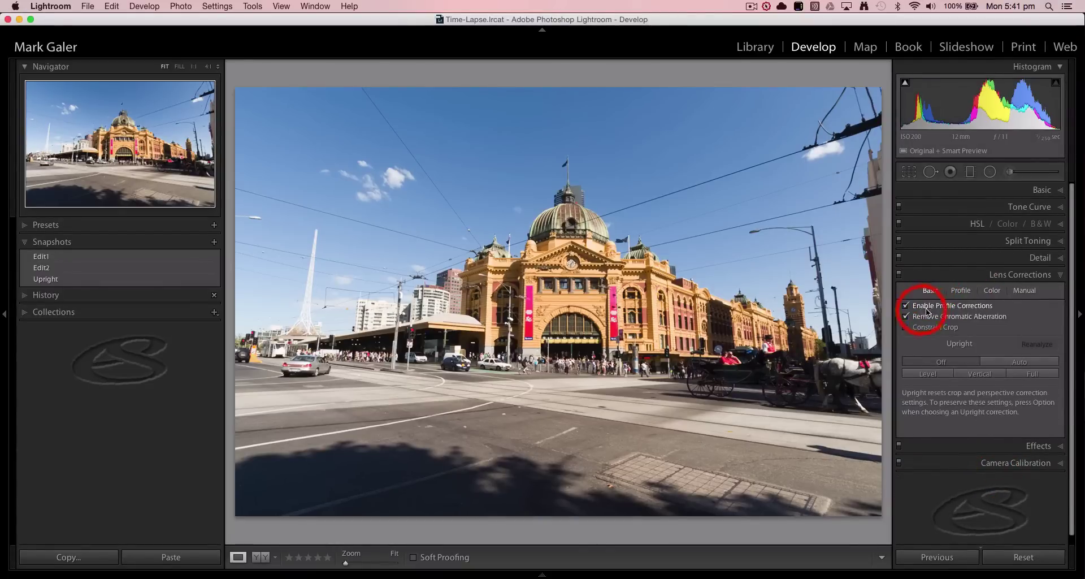
{"action": "left_click", "coordinate": [928, 310]}
{"action": "left_click", "coordinate": [927, 319]}
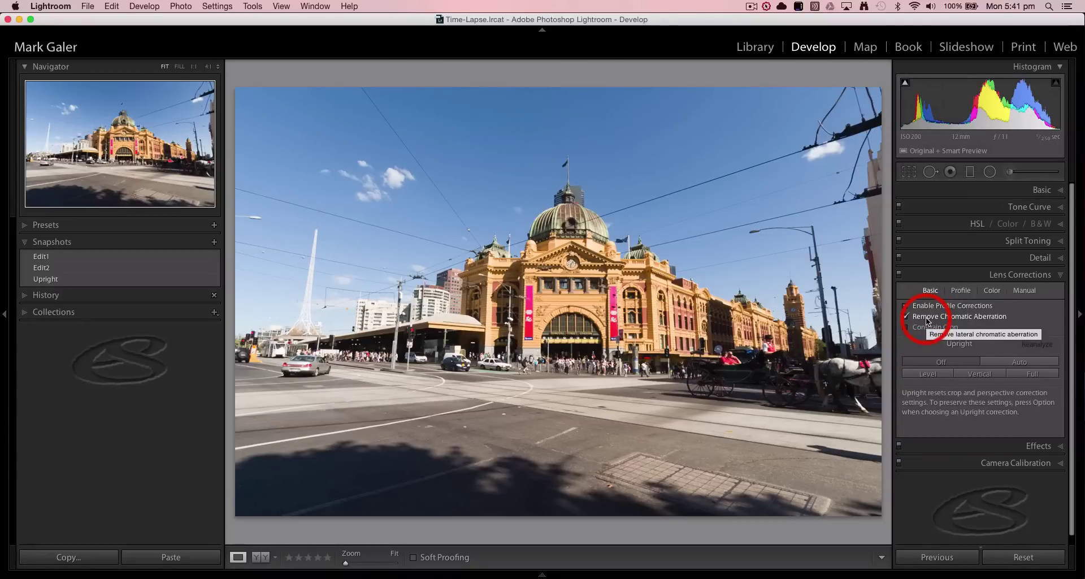
Step: Try the Auto Upright perspective correction on the photo and switch Upright back off
{"action": "left_click", "coordinate": [1007, 360]}
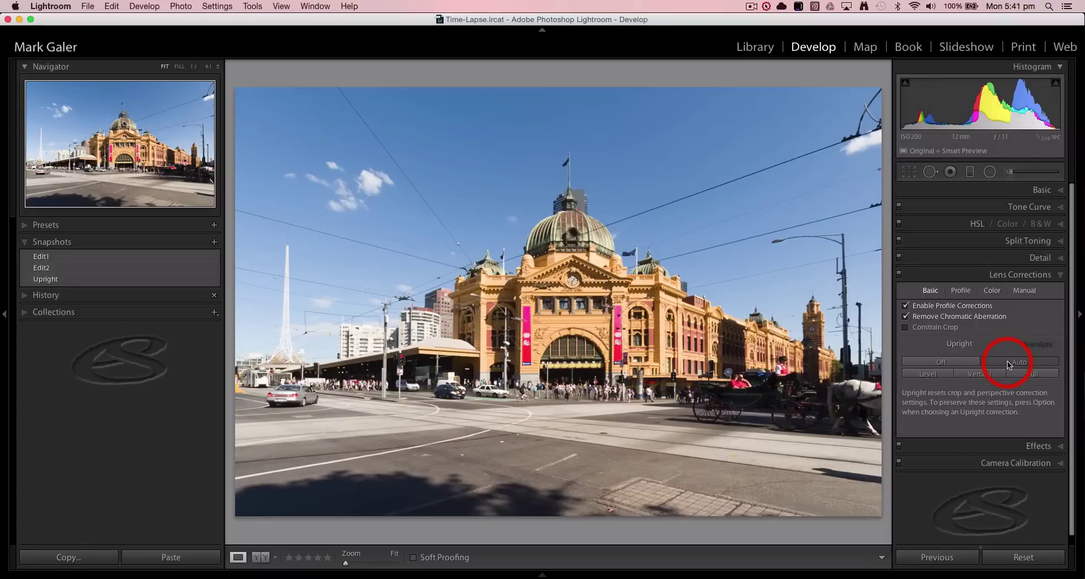
{"action": "left_click", "coordinate": [953, 362]}
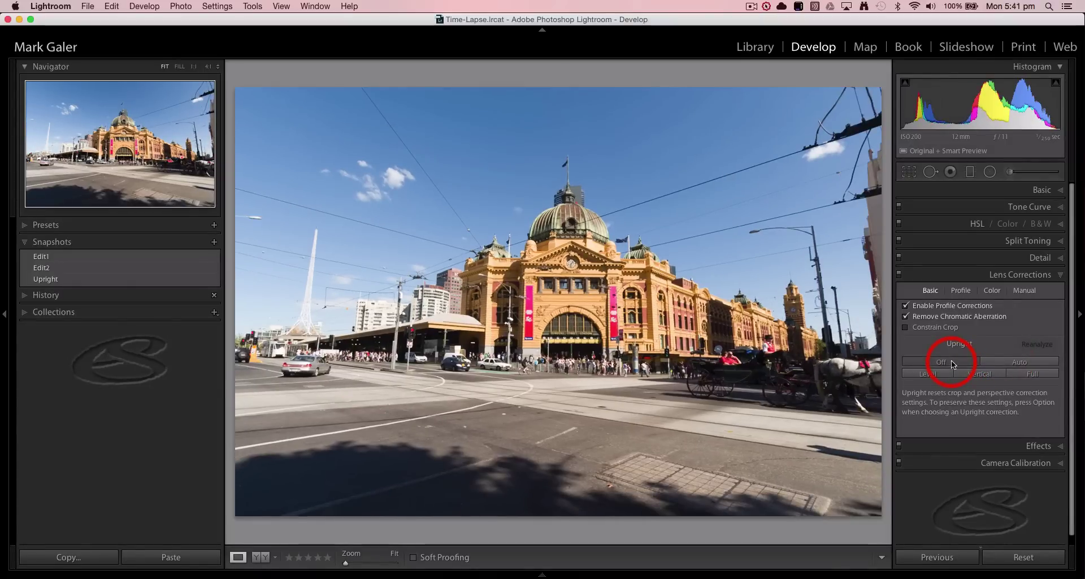
Step: Set the manual vertical lens transform to -30 and constrain the crop to hide the empty edges
{"action": "left_click", "coordinate": [1025, 293]}
{"action": "left_click", "coordinate": [1046, 329]}
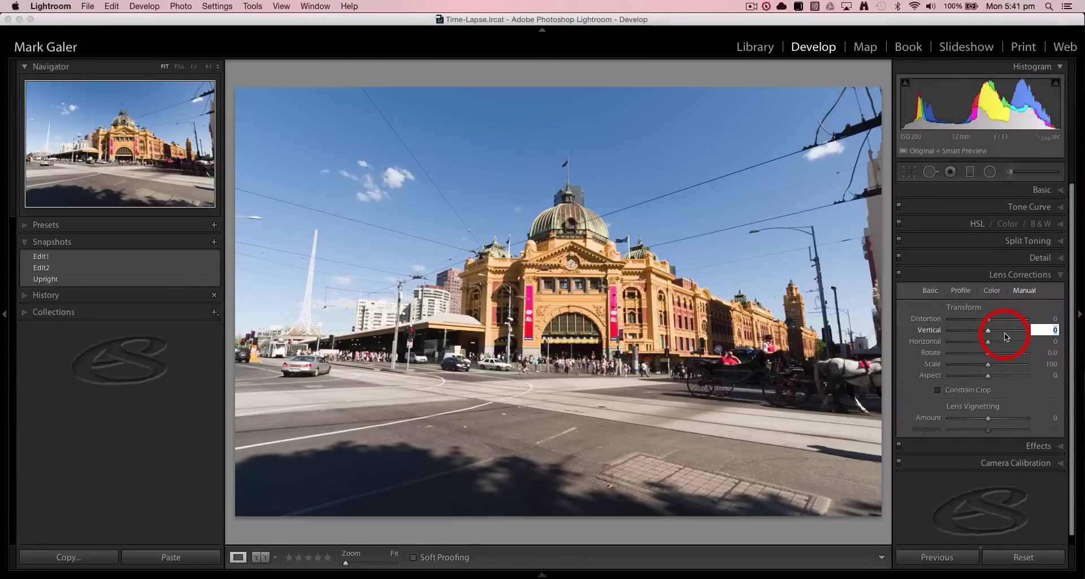
{"action": "type", "text": "-20"}
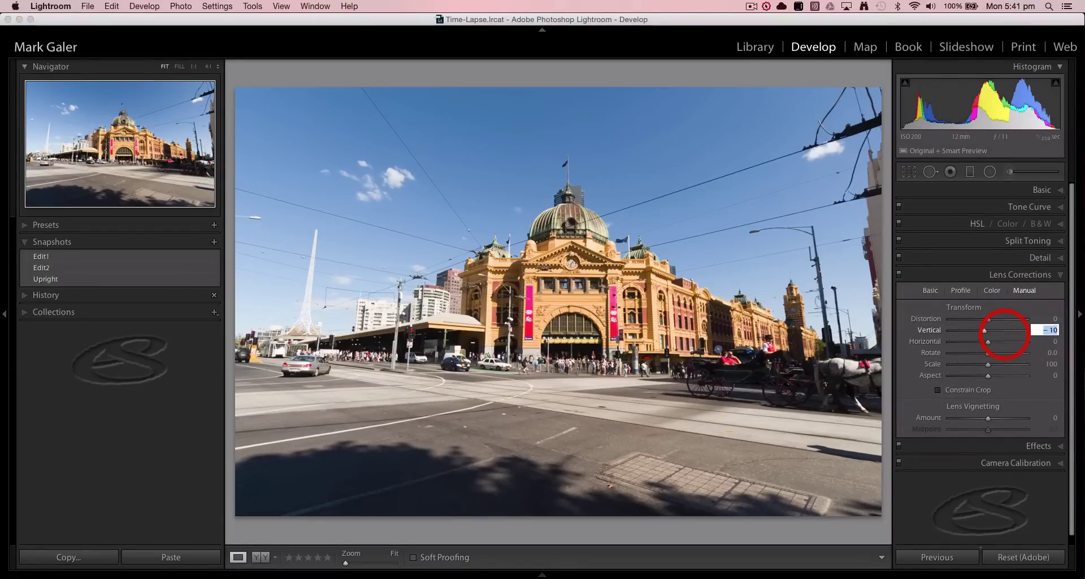
{"action": "key", "text": "Return"}
{"action": "type", "text": "-30"}
{"action": "key", "text": "Return"}
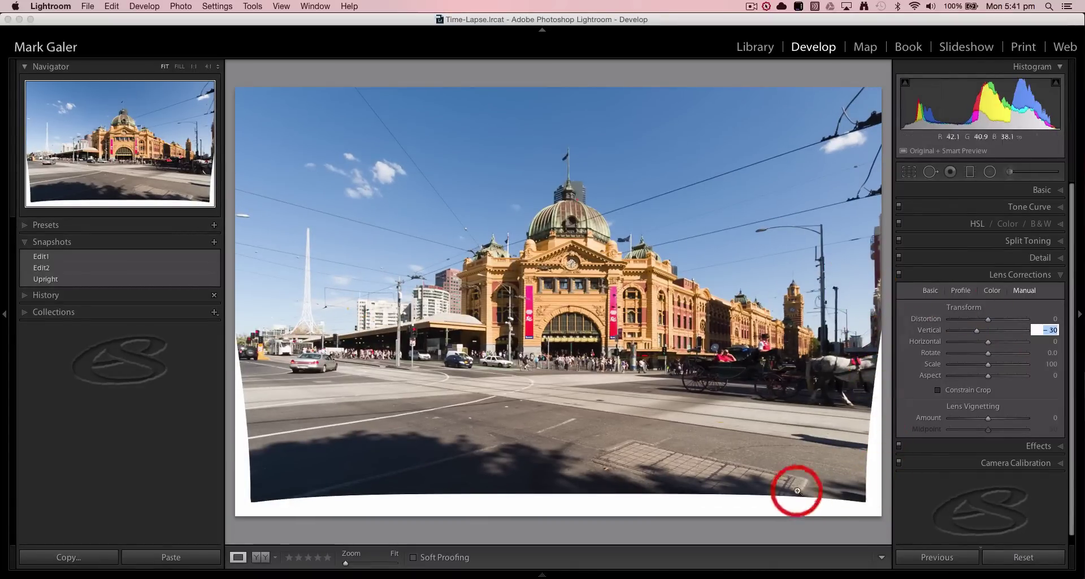
{"action": "left_click", "coordinate": [938, 390]}
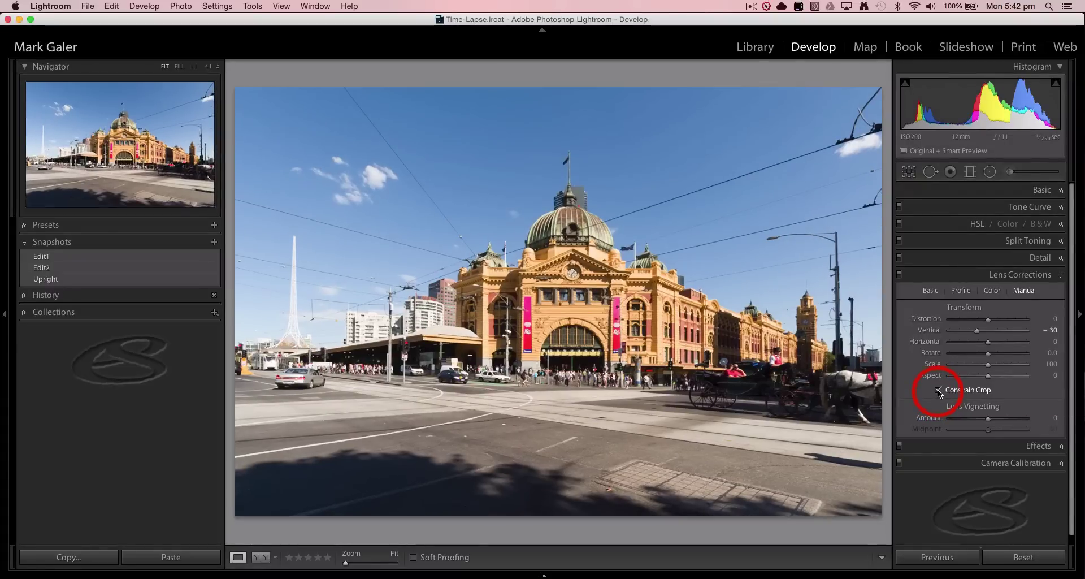
Step: Crop the photo to a 16 x 9 aspect ratio, keeping the station and foreground traffic in the frame
{"action": "left_click", "coordinate": [909, 172]}
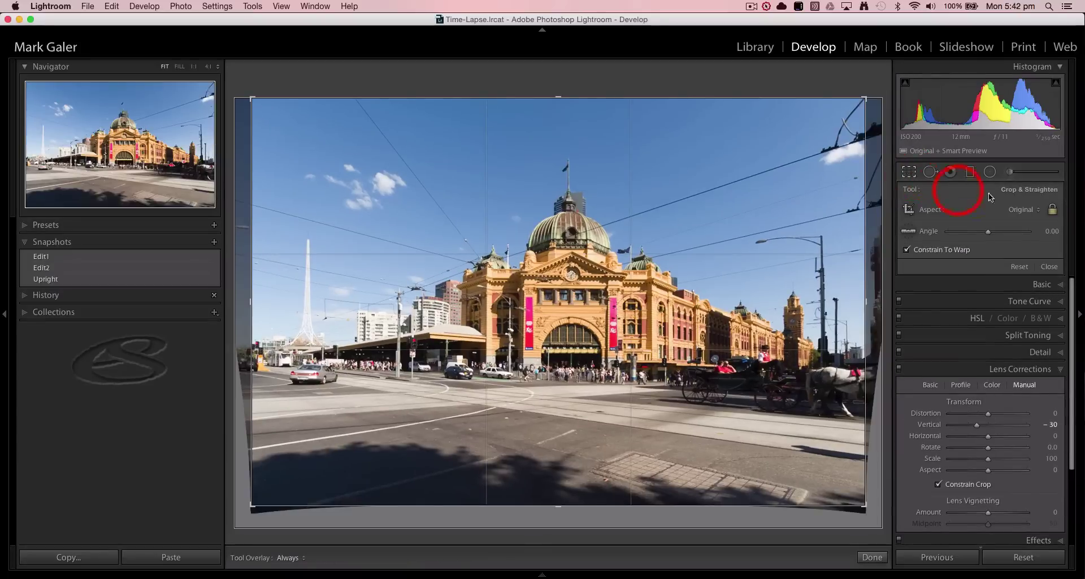
{"action": "left_click", "coordinate": [1036, 209]}
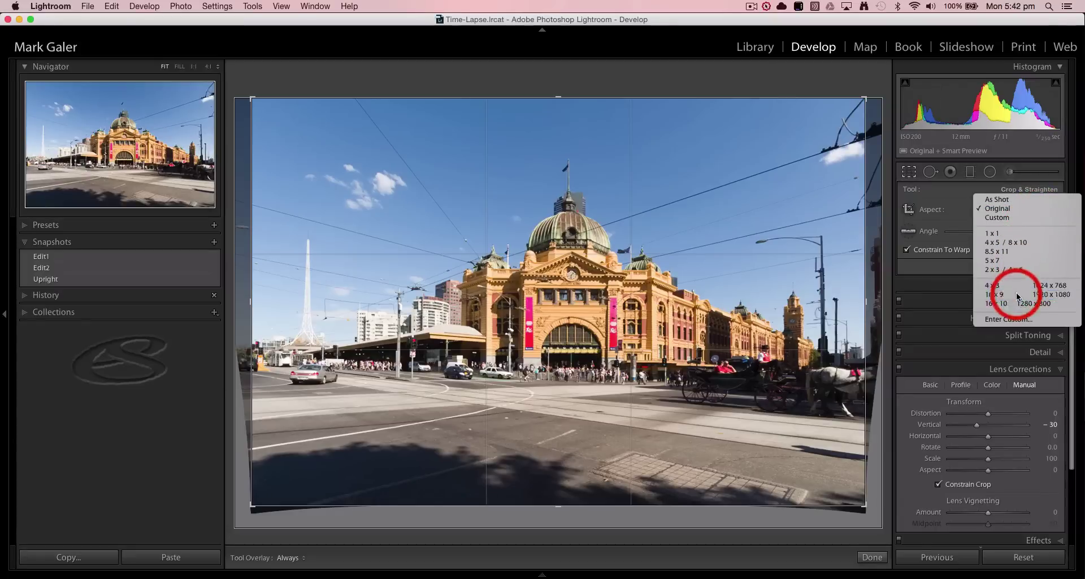
{"action": "left_click", "coordinate": [994, 294]}
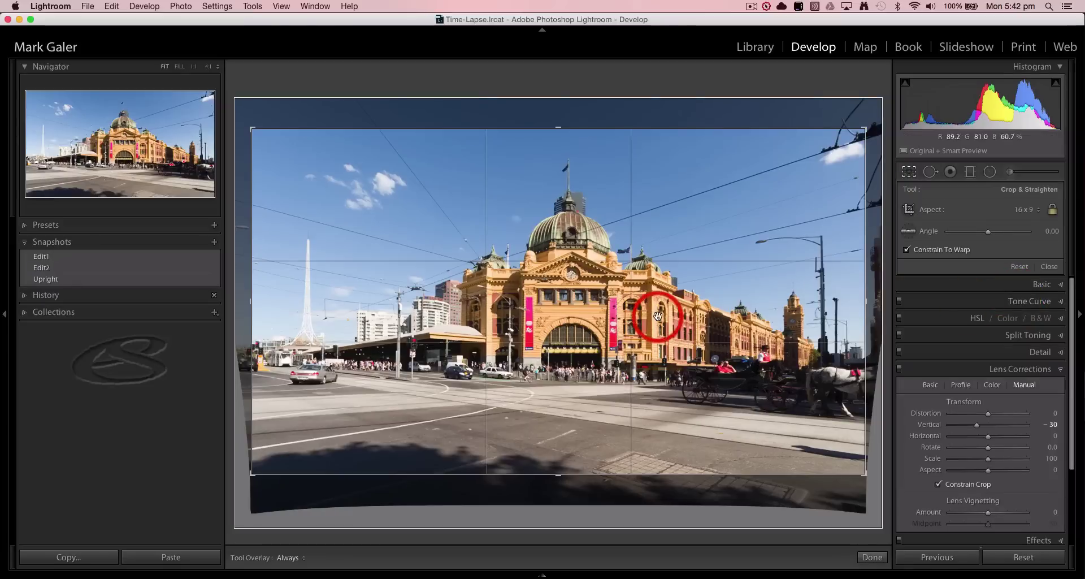
{"action": "left_click_drag", "start_coordinate": [658, 315], "coordinate": [658, 316]}
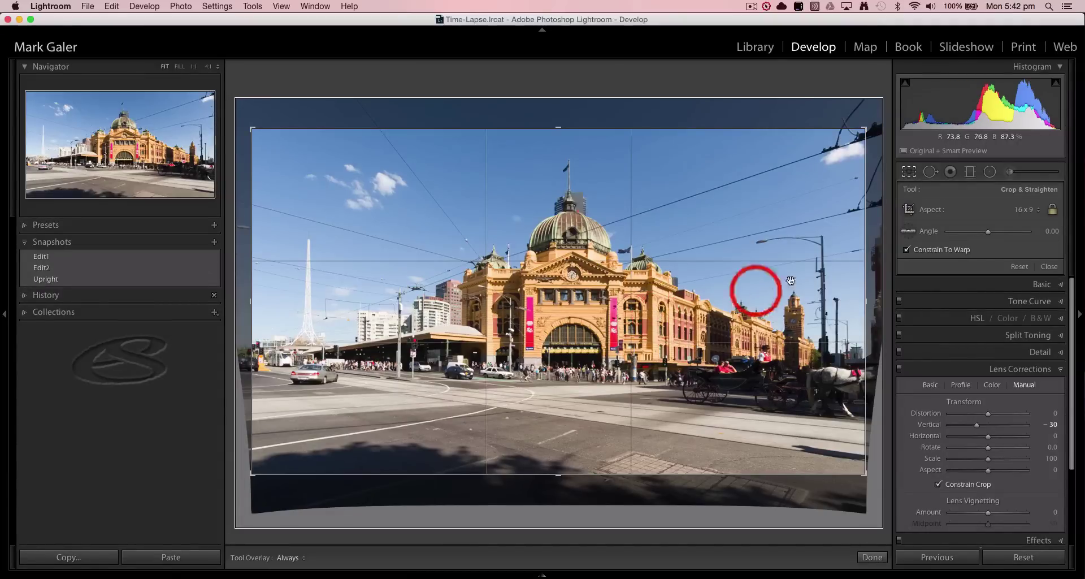
{"action": "left_click", "coordinate": [910, 172]}
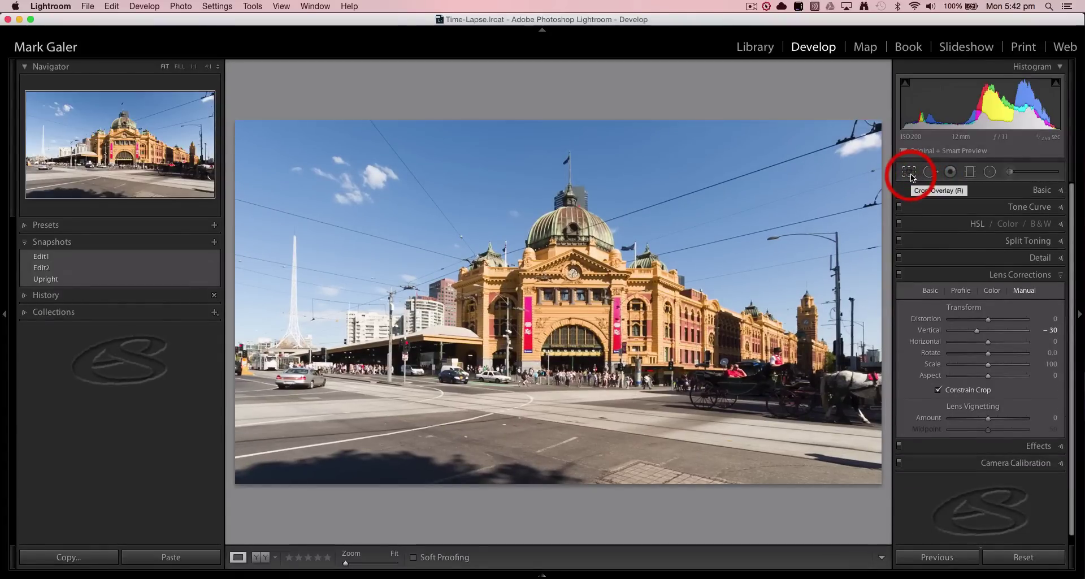
Step: Lower the photo's highlights to -42 and raise its shadows to +56
{"action": "left_click", "coordinate": [987, 187]}
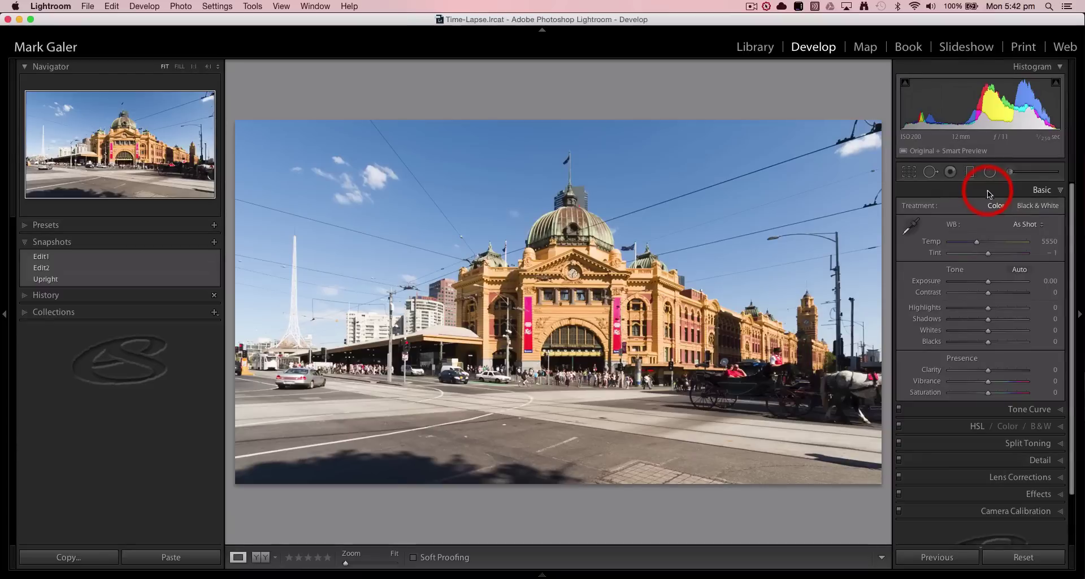
{"action": "mouse_move", "coordinate": [988, 307]}
{"action": "left_mouse_down"}
{"action": "mouse_move", "coordinate": [974, 307]}
{"action": "mouse_move", "coordinate": [1006, 318]}
{"action": "left_mouse_up"}
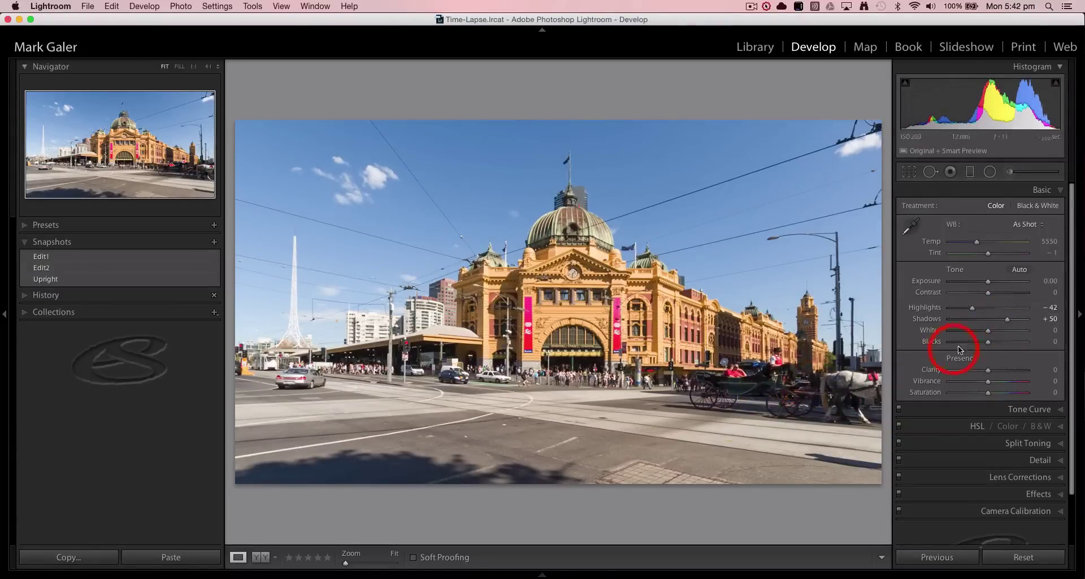
{"action": "left_click_drag", "start_coordinate": [1006, 317], "coordinate": [1008, 318]}
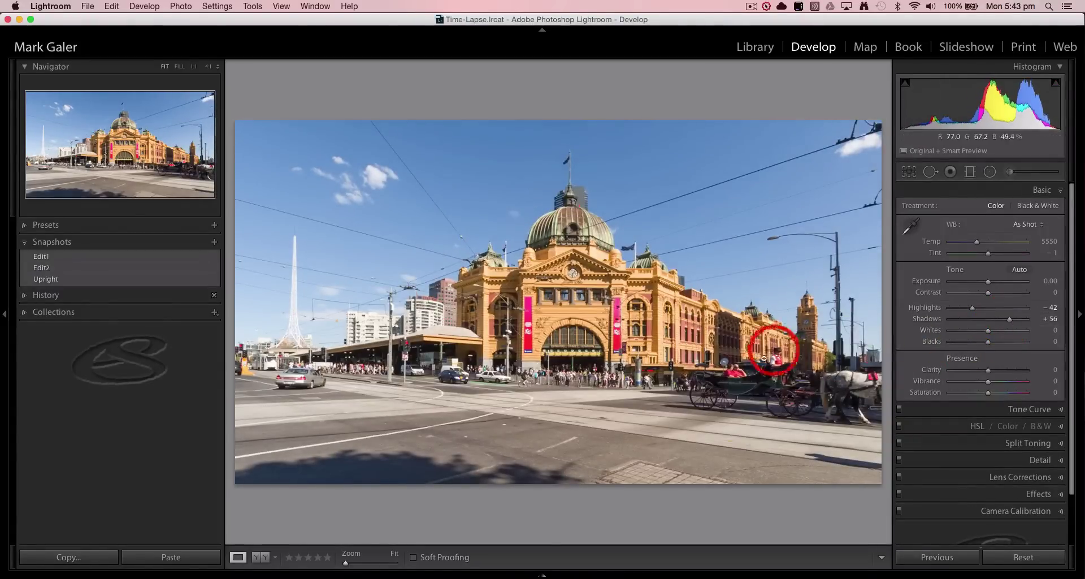
Step: Cool the white balance by setting the colour temperature to 5300
{"action": "left_click", "coordinate": [1048, 242]}
{"action": "type", "text": "5350"}
{"action": "key", "text": "Return"}
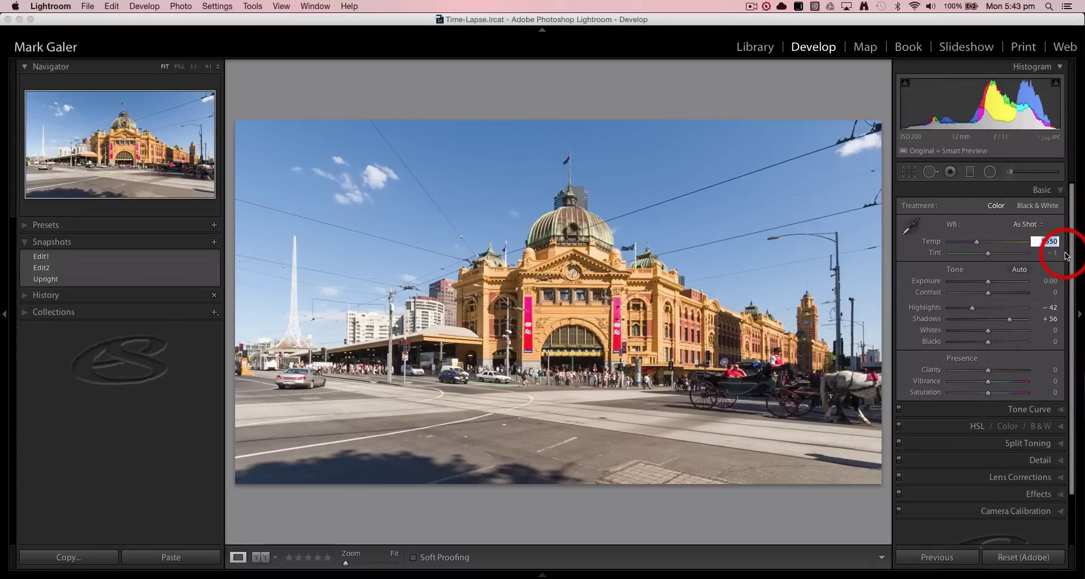
{"action": "type", "text": "5300"}
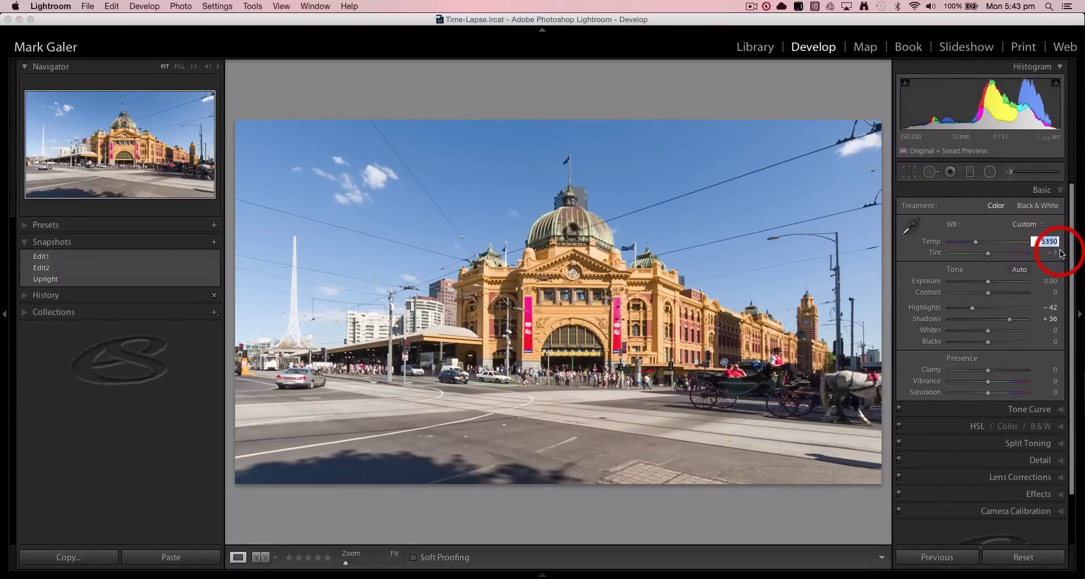
{"action": "key", "text": "Return"}
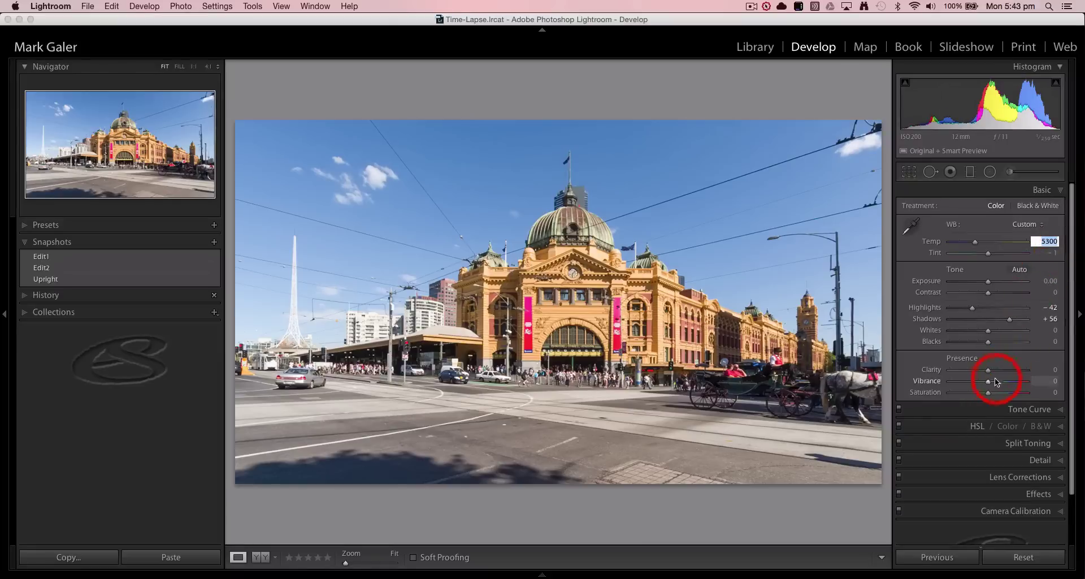
Step: Raise the vibrance to +42 and slightly lower the blue luminance to darken the sky
{"action": "left_click_drag", "start_coordinate": [988, 381], "coordinate": [1005, 385]}
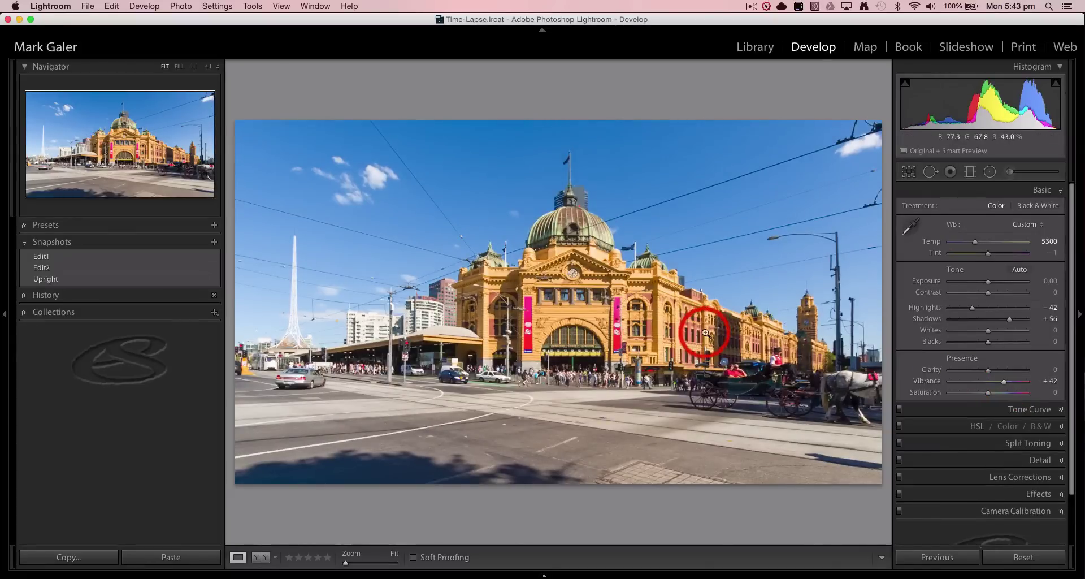
{"action": "left_click", "coordinate": [977, 428]}
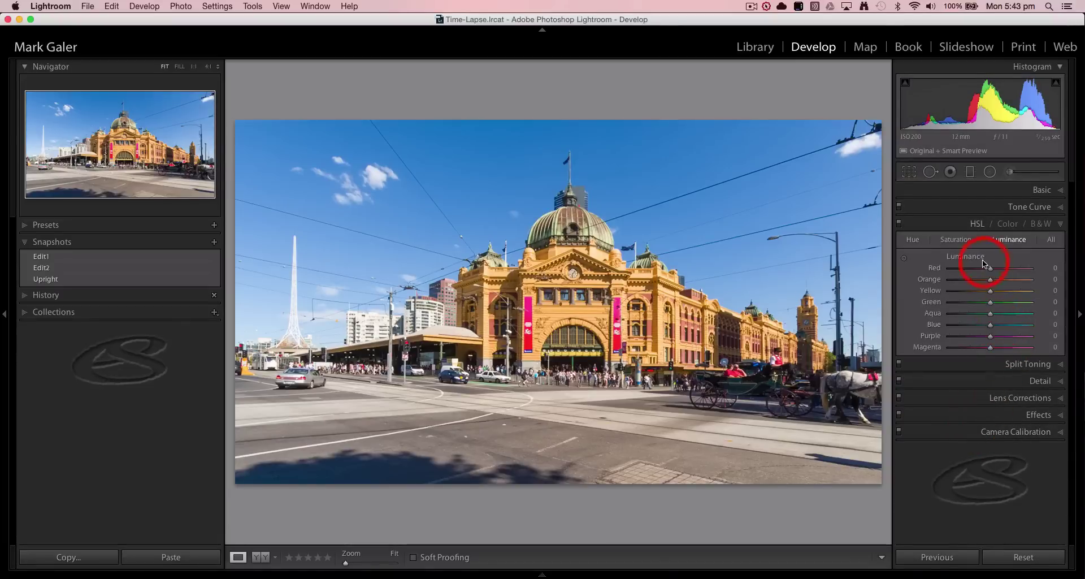
{"action": "left_click_drag", "start_coordinate": [992, 327], "coordinate": [983, 326]}
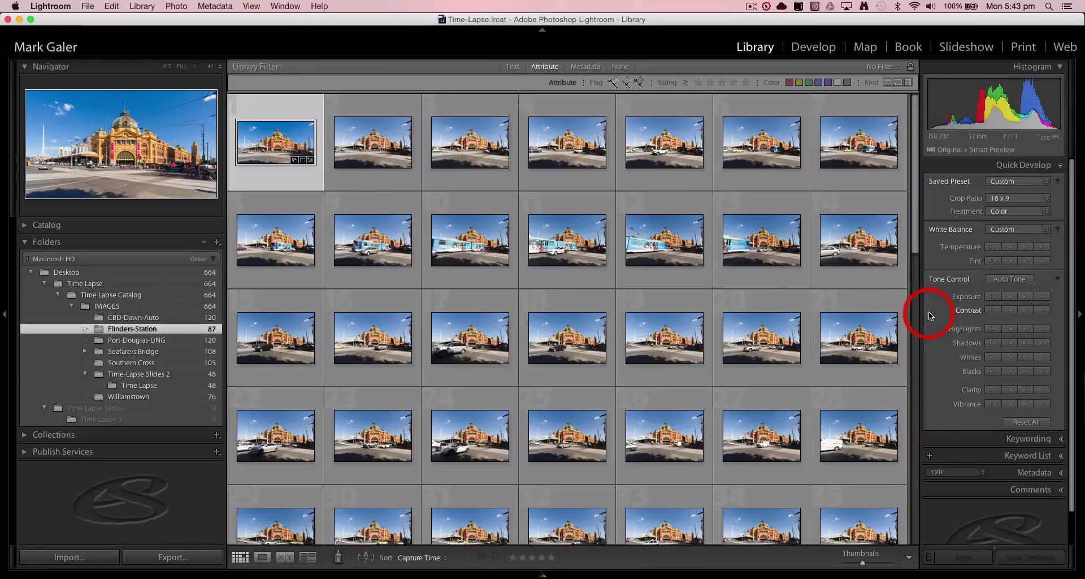
Step: Return to the library grid and synchronize all of the first photo's develop settings to every photo in the folder
{"action": "key", "text": "super+a"}
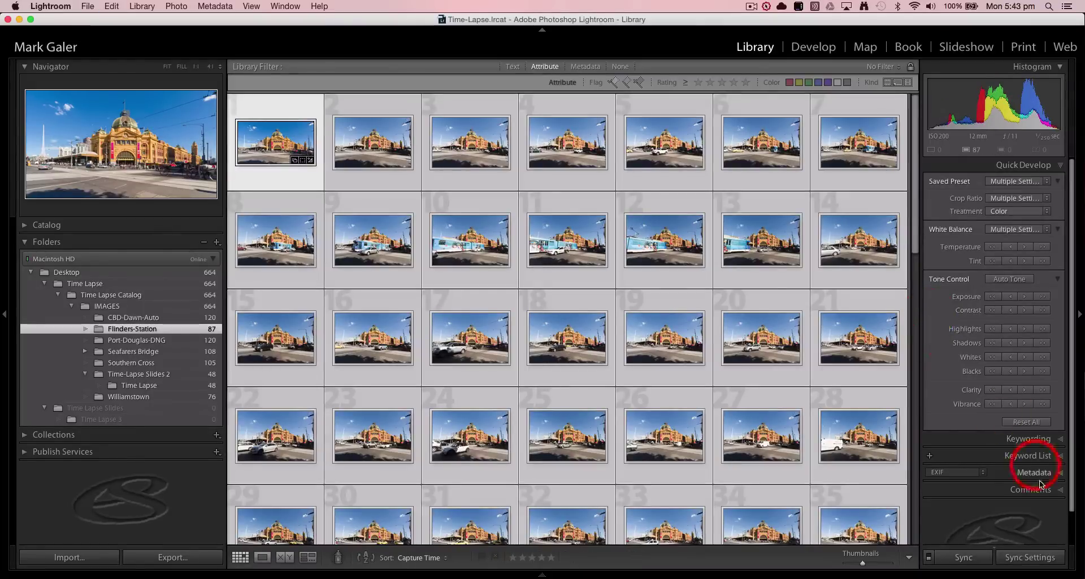
{"action": "left_click", "coordinate": [1039, 556]}
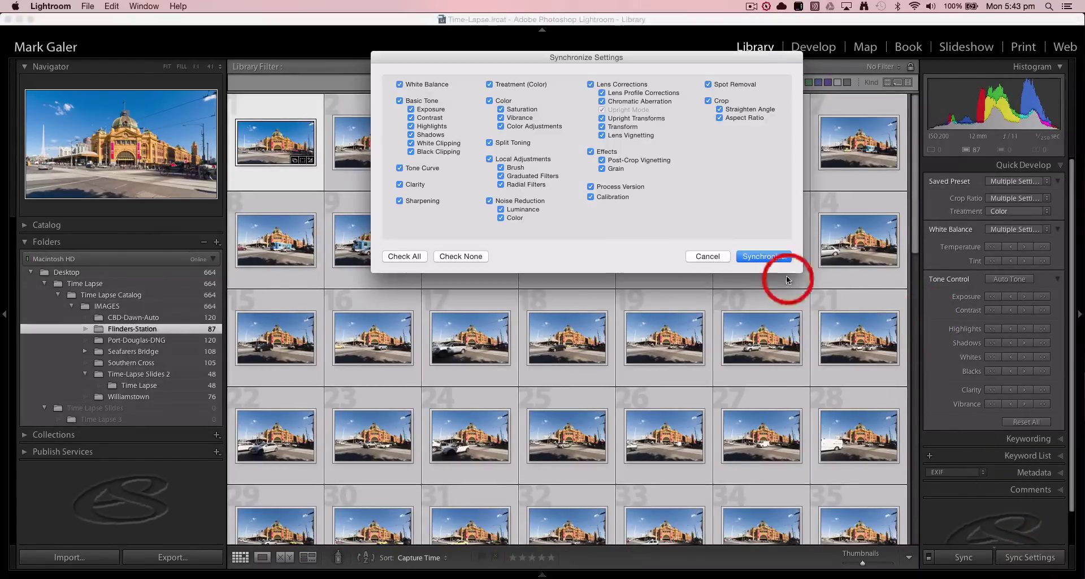
{"action": "left_click", "coordinate": [769, 256]}
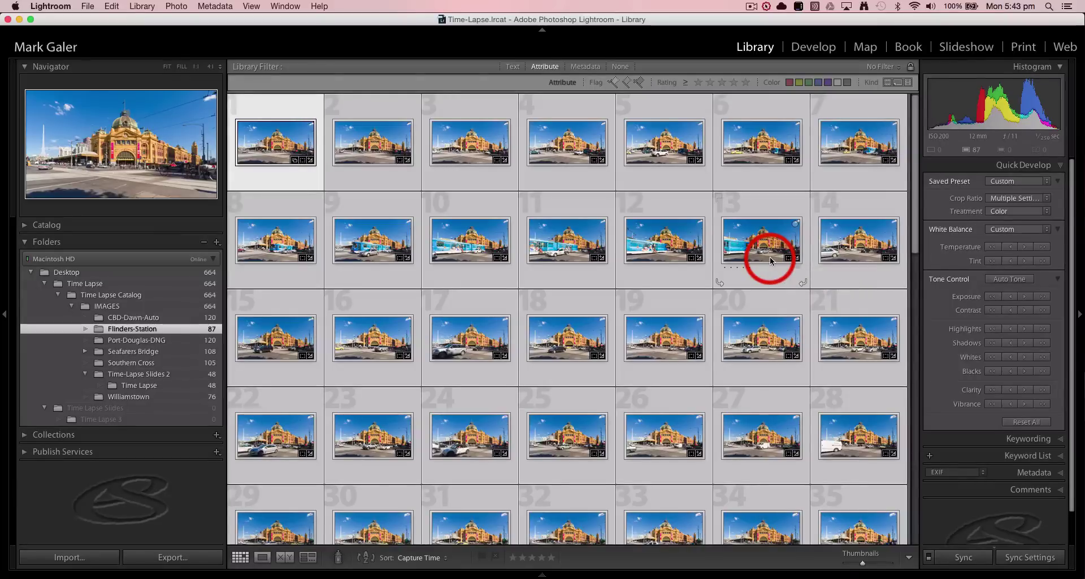
{"action": "left_click", "coordinate": [179, 556]}
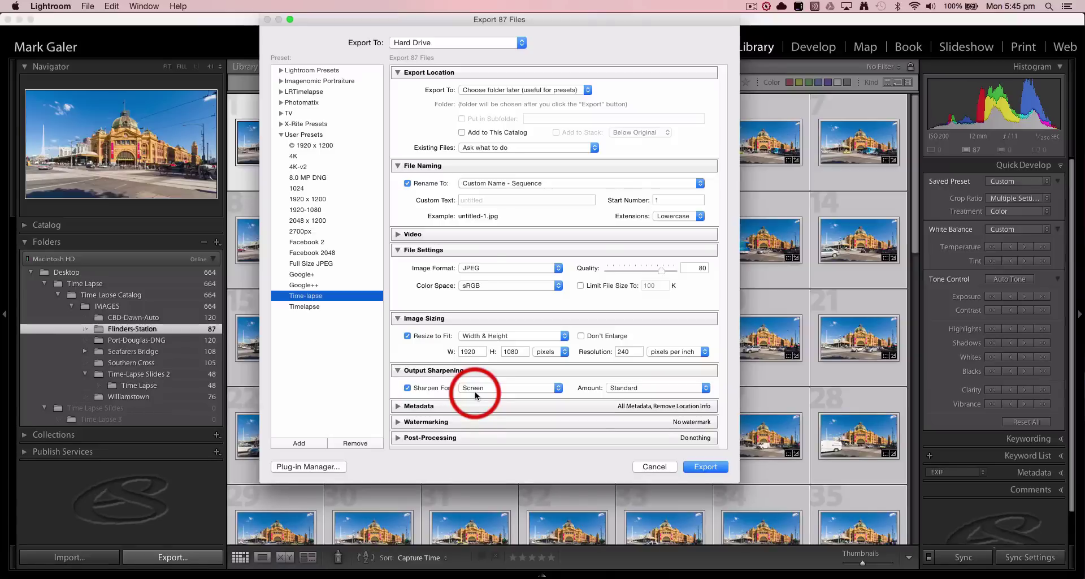
{"action": "left_click", "coordinate": [715, 467]}
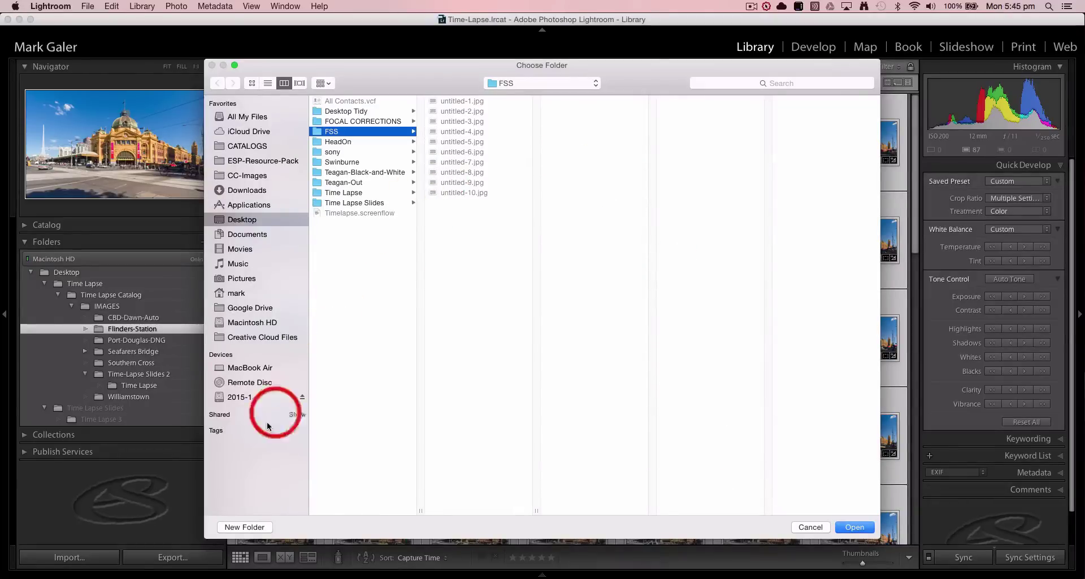
{"action": "left_click", "coordinate": [331, 430]}
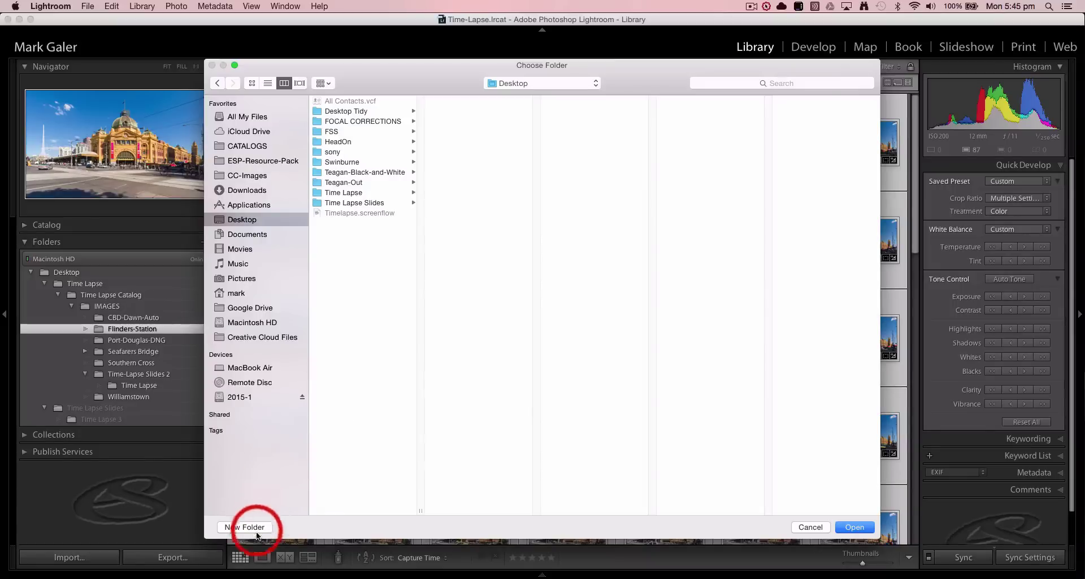
{"action": "left_click", "coordinate": [257, 529]}
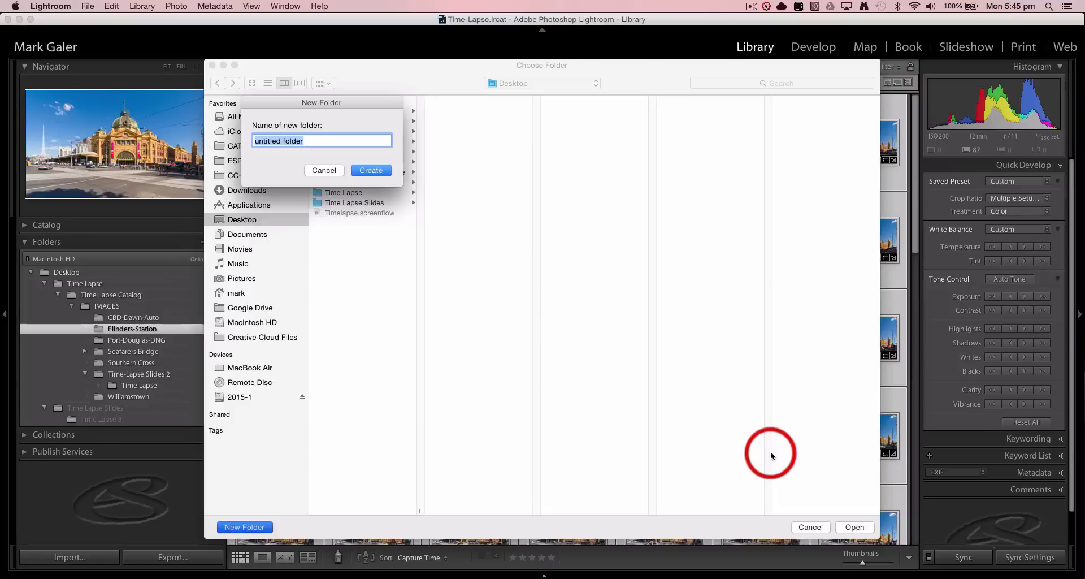
{"action": "left_click", "coordinate": [331, 171]}
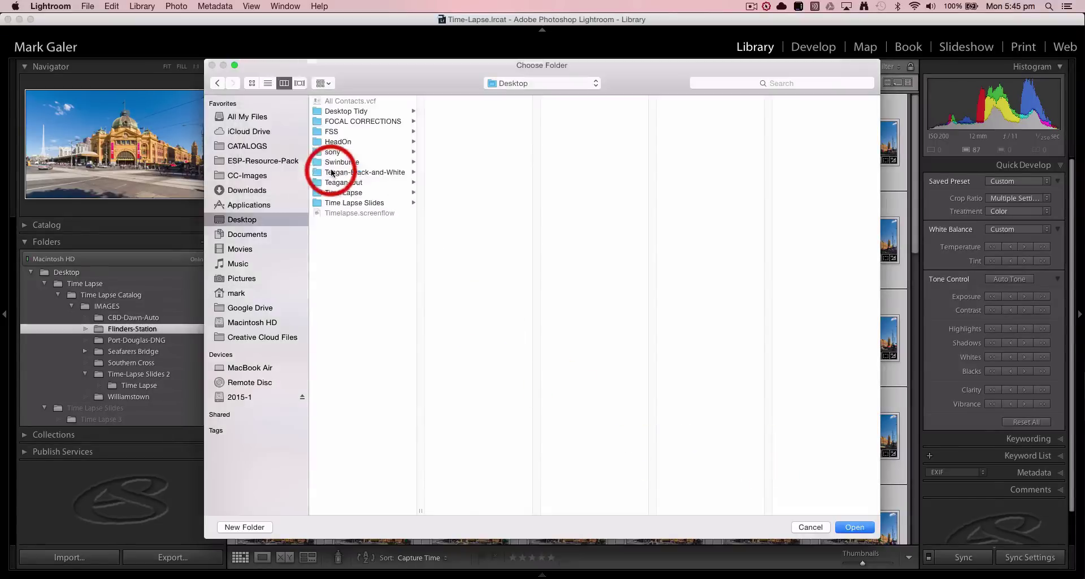
{"action": "left_click", "coordinate": [809, 527]}
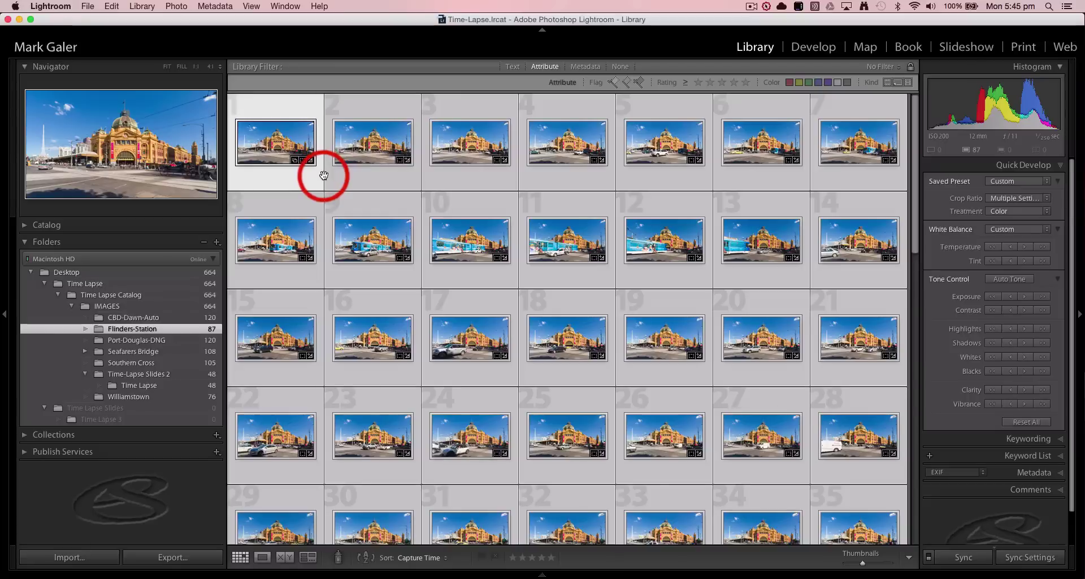
Step: Switch to Photoshop and open the Flinders 1080 photos as an image sequence starting from _DSC1141.jpg
{"action": "key", "text": "super+Tab"}
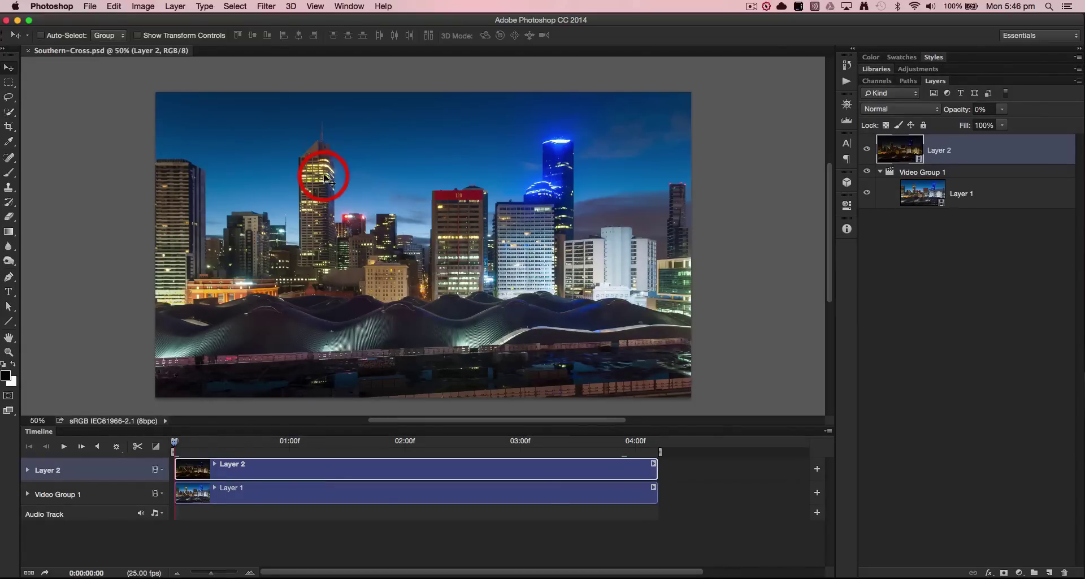
{"action": "left_click", "coordinate": [92, 8]}
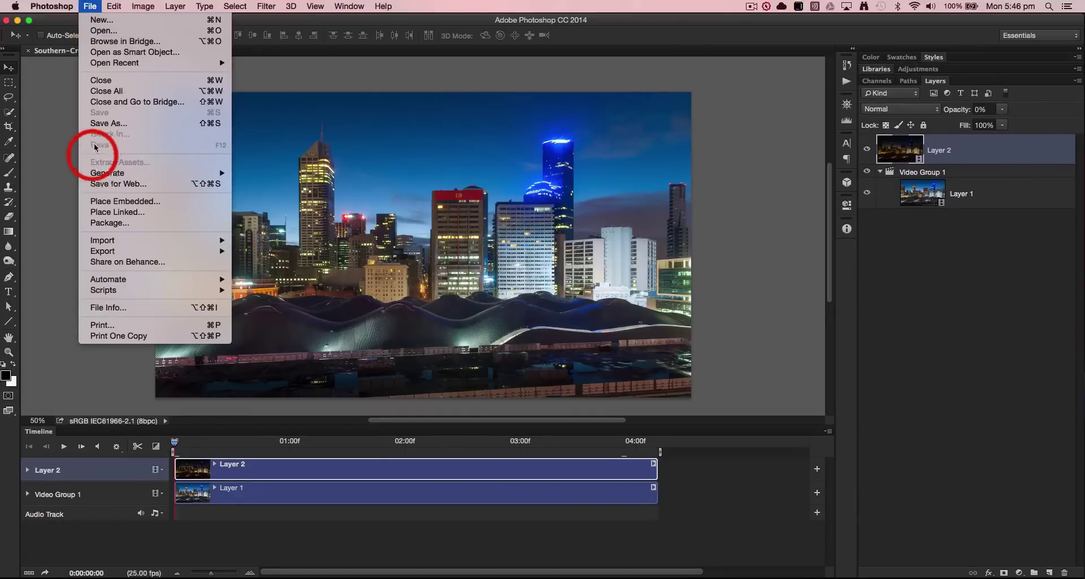
{"action": "left_click", "coordinate": [109, 31]}
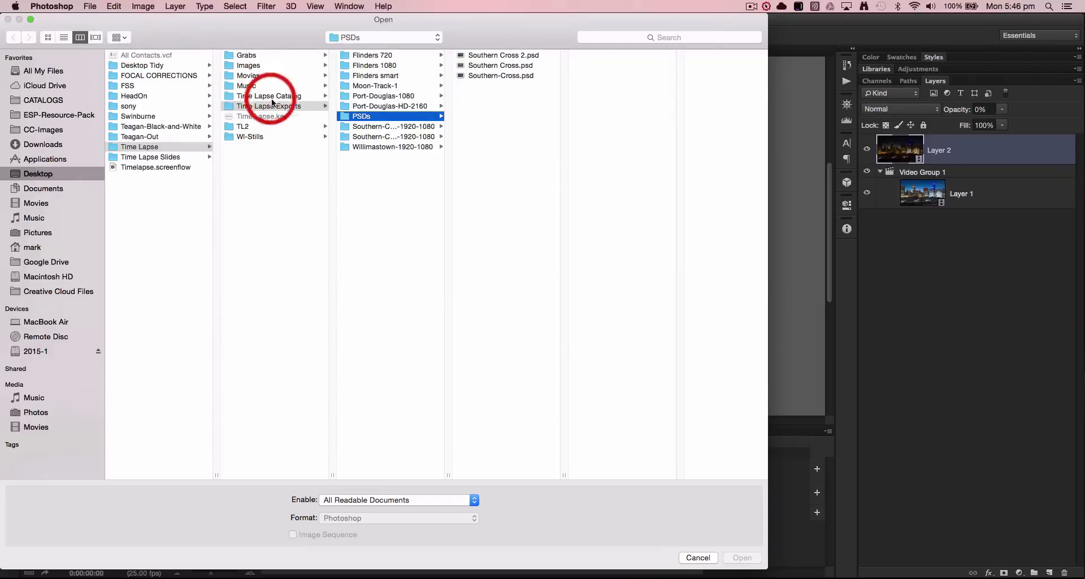
{"action": "left_click", "coordinate": [360, 65]}
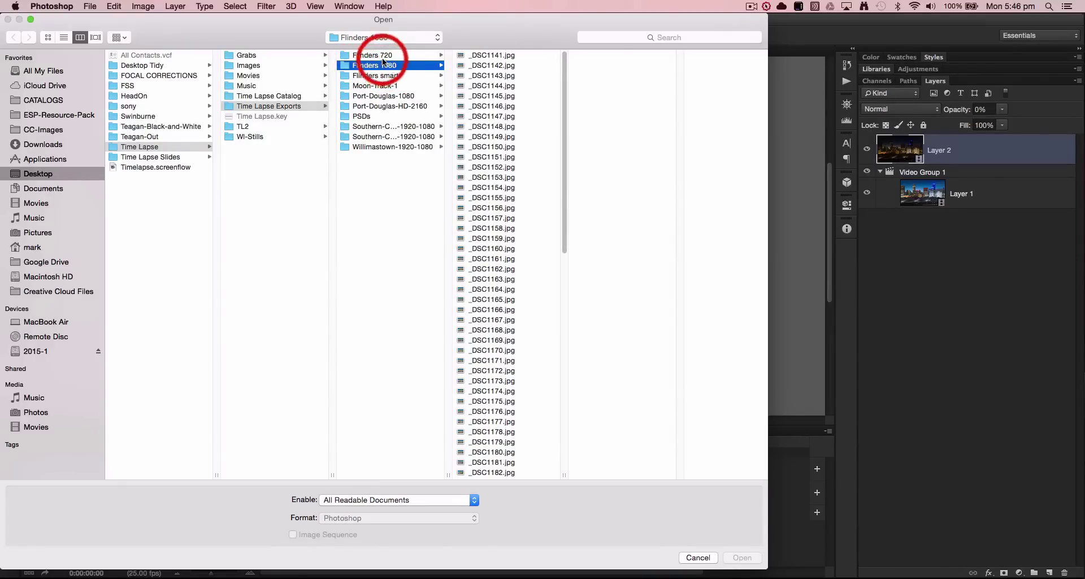
{"action": "left_click", "coordinate": [385, 55]}
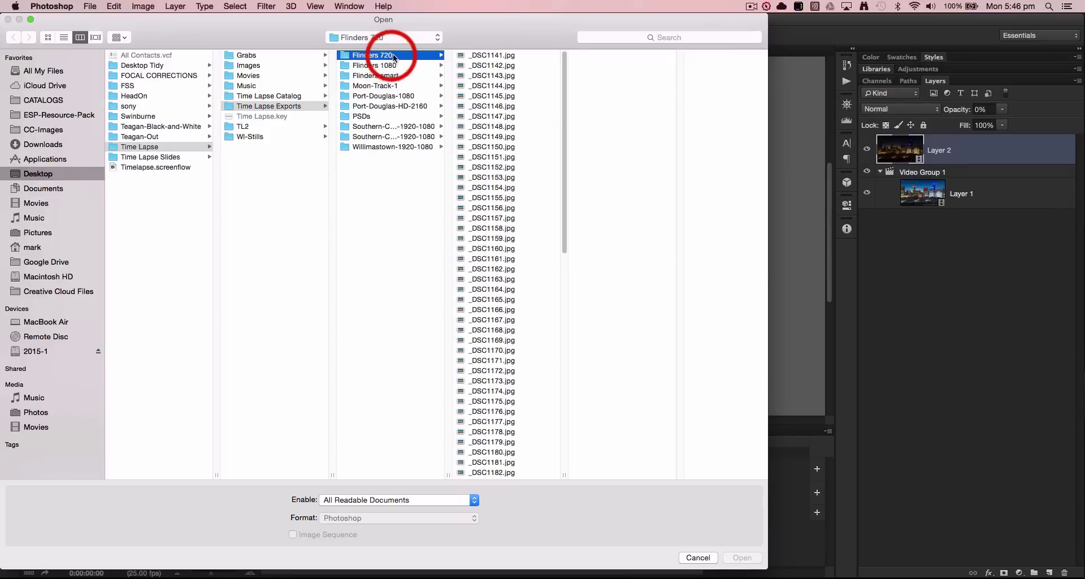
{"action": "left_click", "coordinate": [485, 54]}
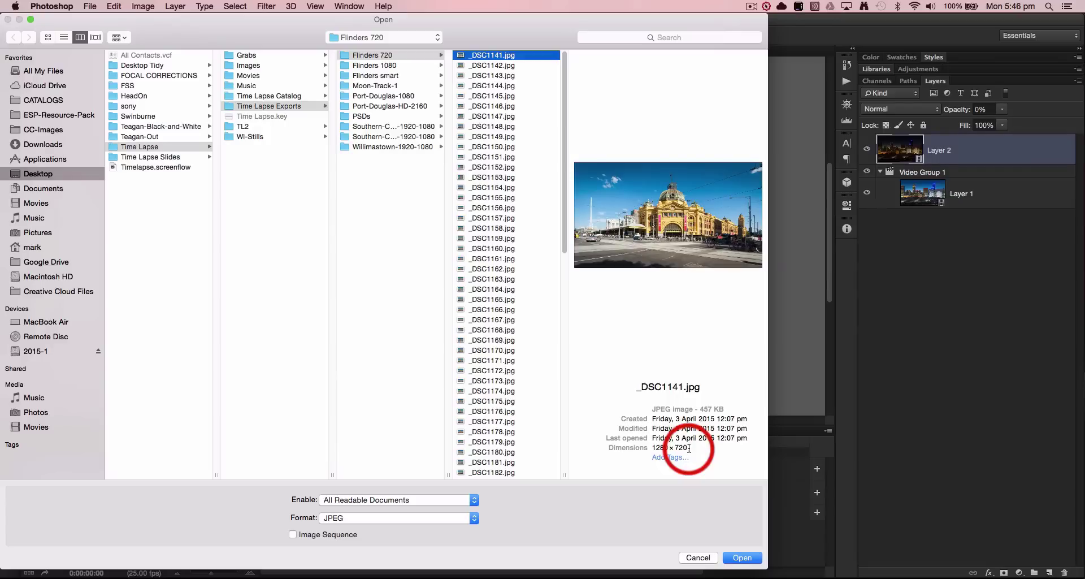
{"action": "left_click", "coordinate": [373, 58]}
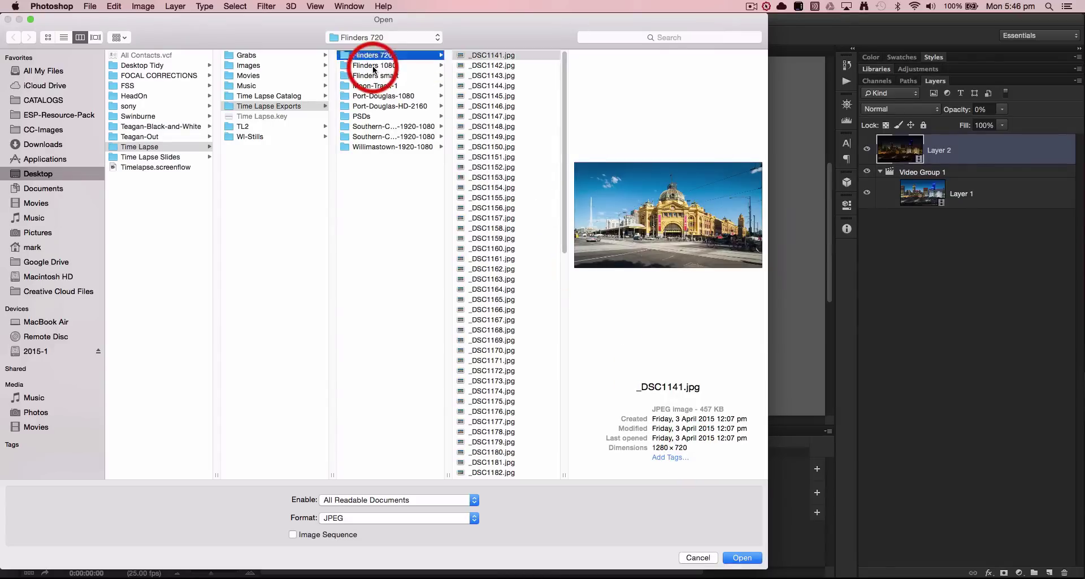
{"action": "left_click", "coordinate": [373, 66]}
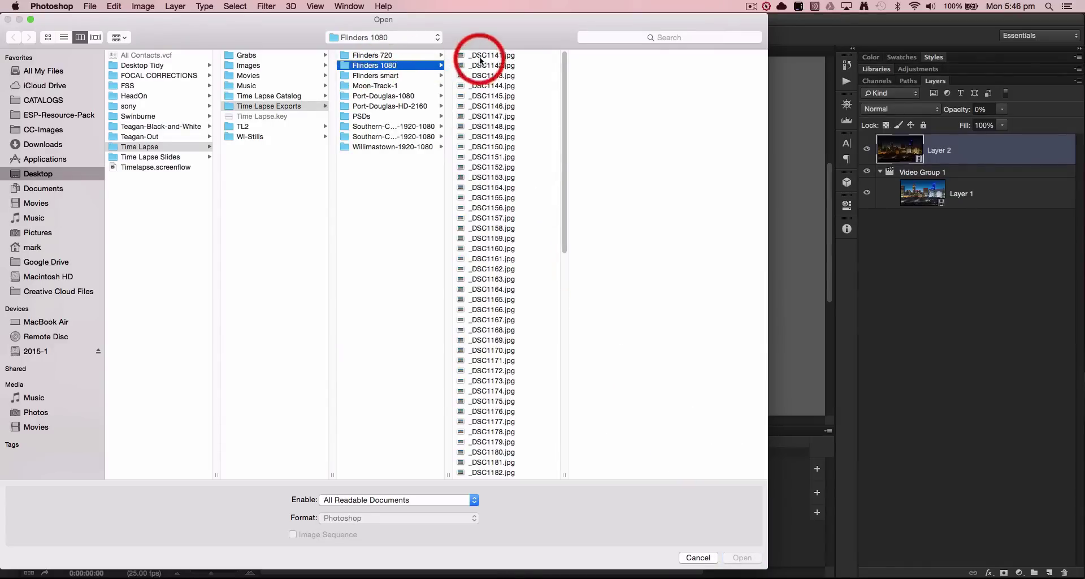
{"action": "left_click", "coordinate": [499, 56]}
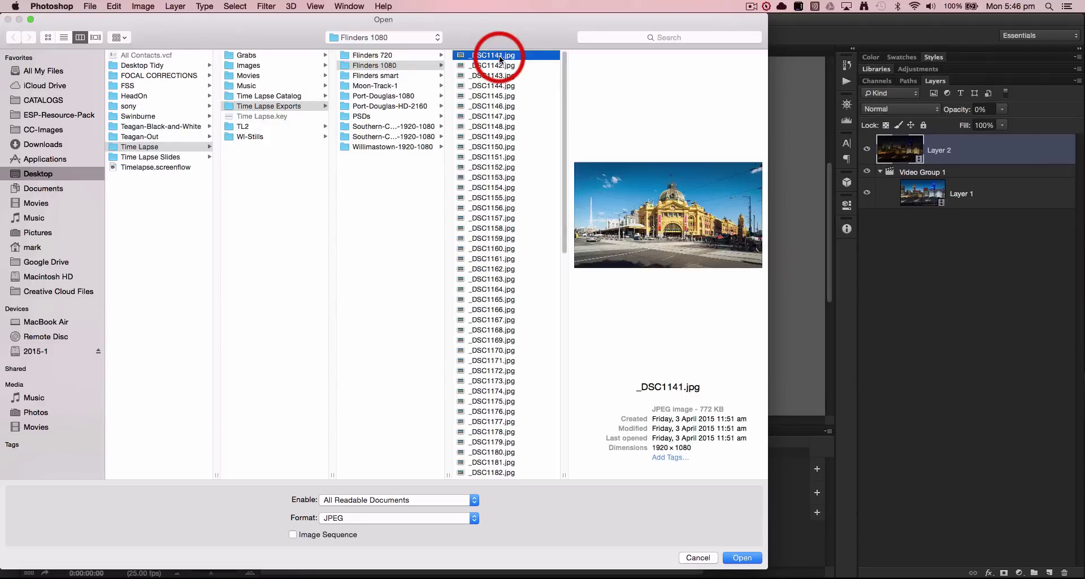
{"action": "left_click", "coordinate": [294, 534]}
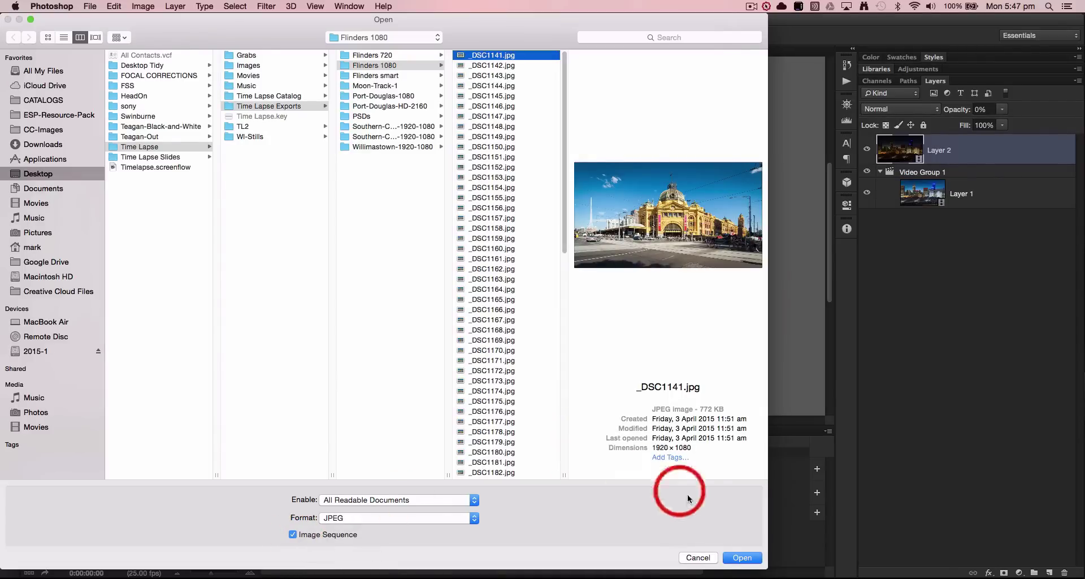
{"action": "left_click", "coordinate": [736, 557]}
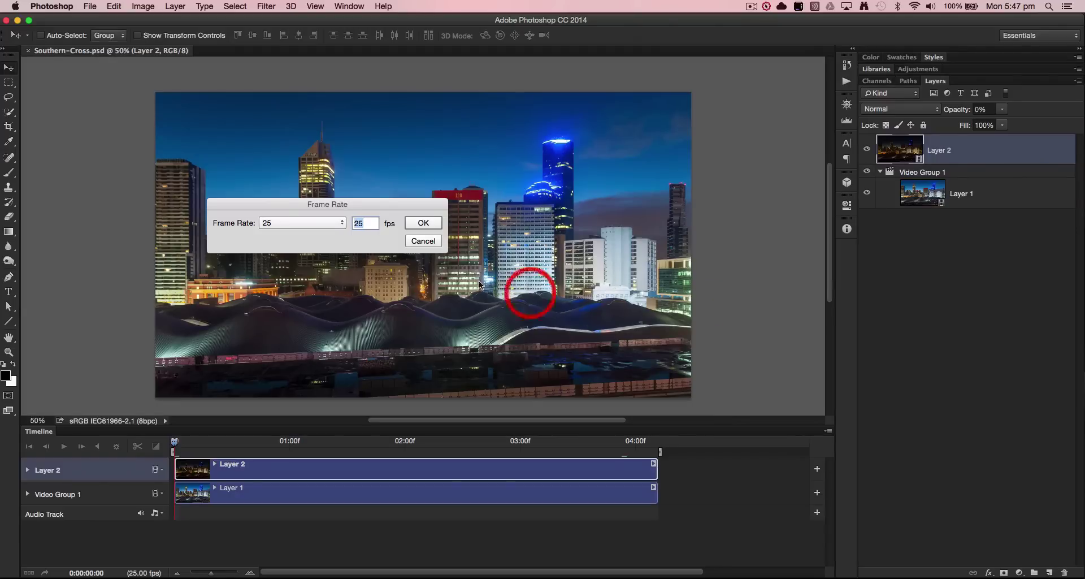
Step: Set the image sequence's frame rate to 25 fps and create the video clip
{"action": "left_click", "coordinate": [341, 222]}
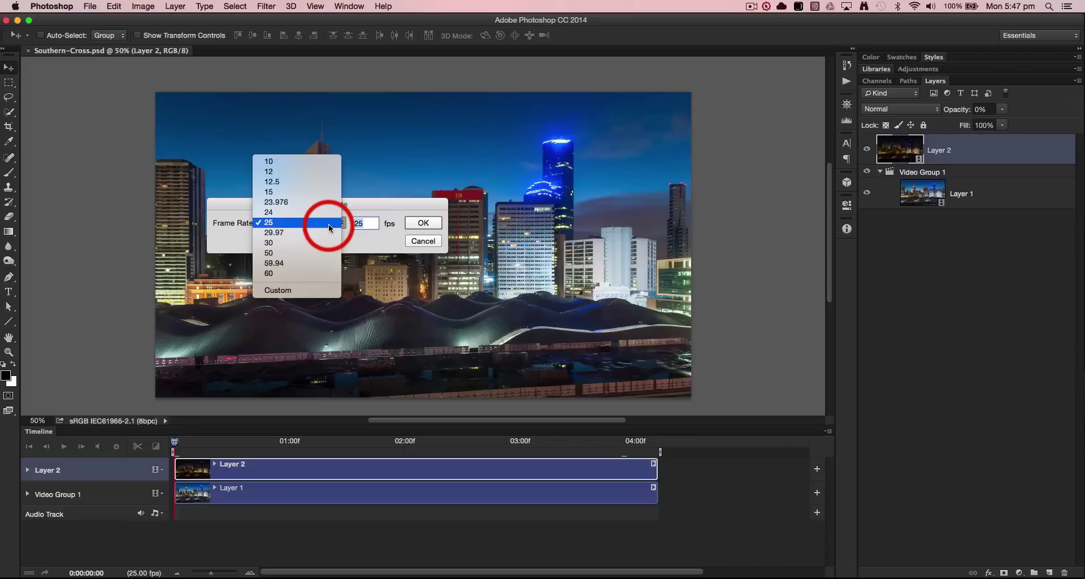
{"action": "left_click", "coordinate": [328, 224]}
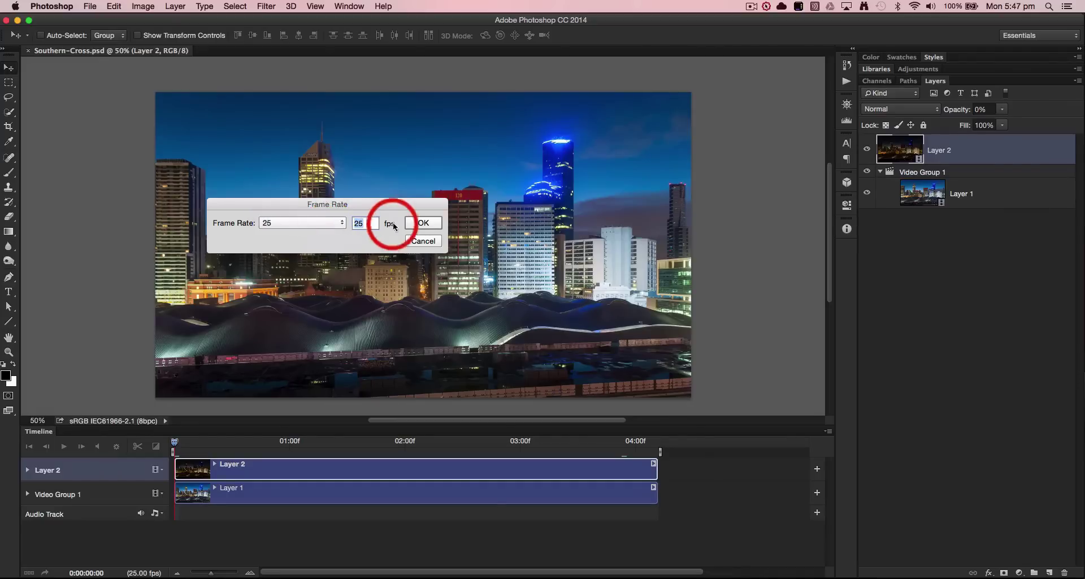
{"action": "left_click", "coordinate": [416, 223]}
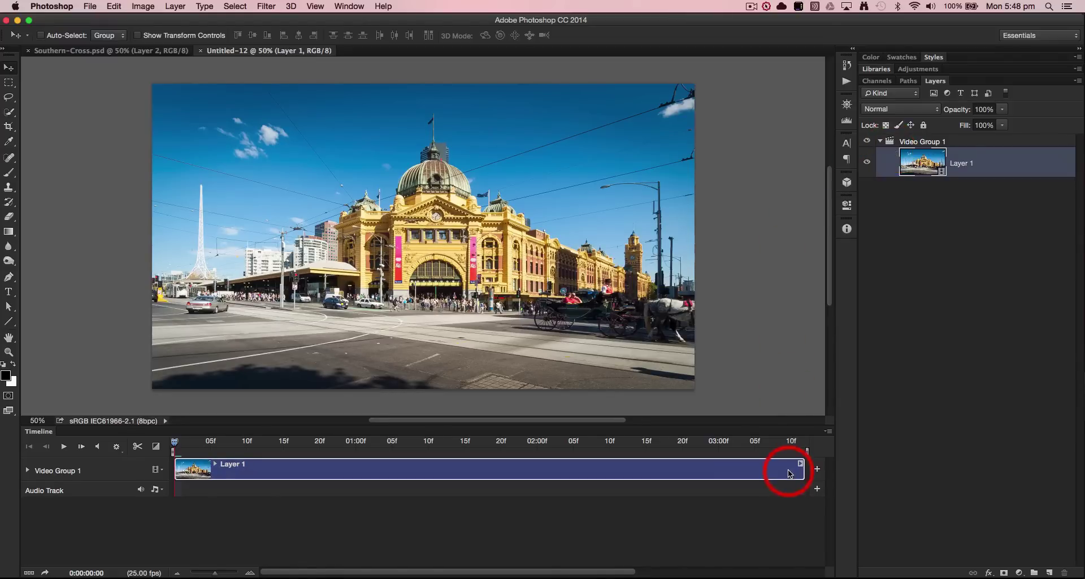
Step: Add My Song.m4a from the Time Lapse Music folder to the timeline's audio track
{"action": "left_click", "coordinate": [817, 491]}
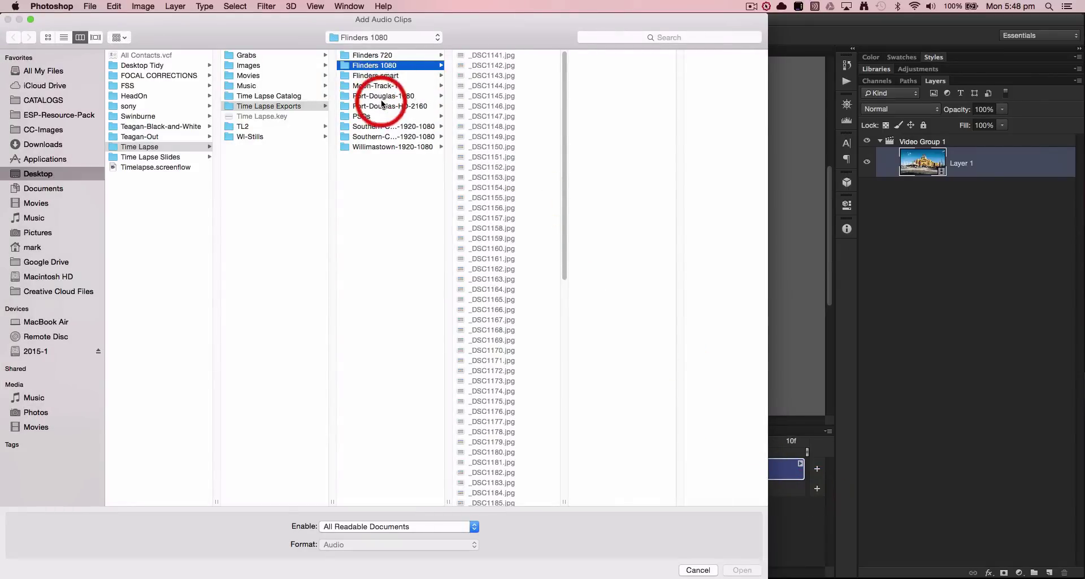
{"action": "left_click", "coordinate": [261, 86]}
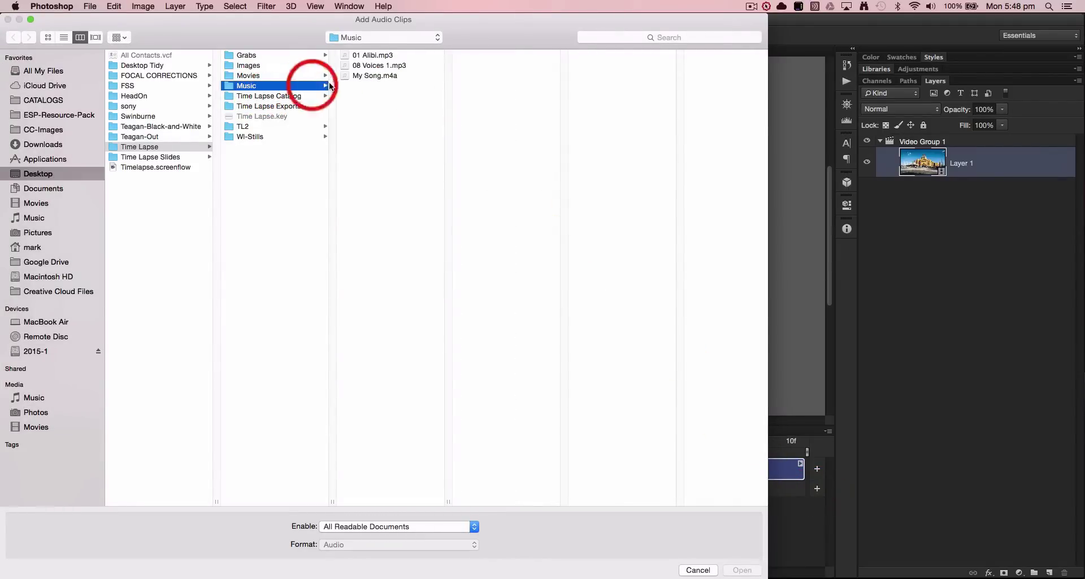
{"action": "left_click", "coordinate": [362, 77]}
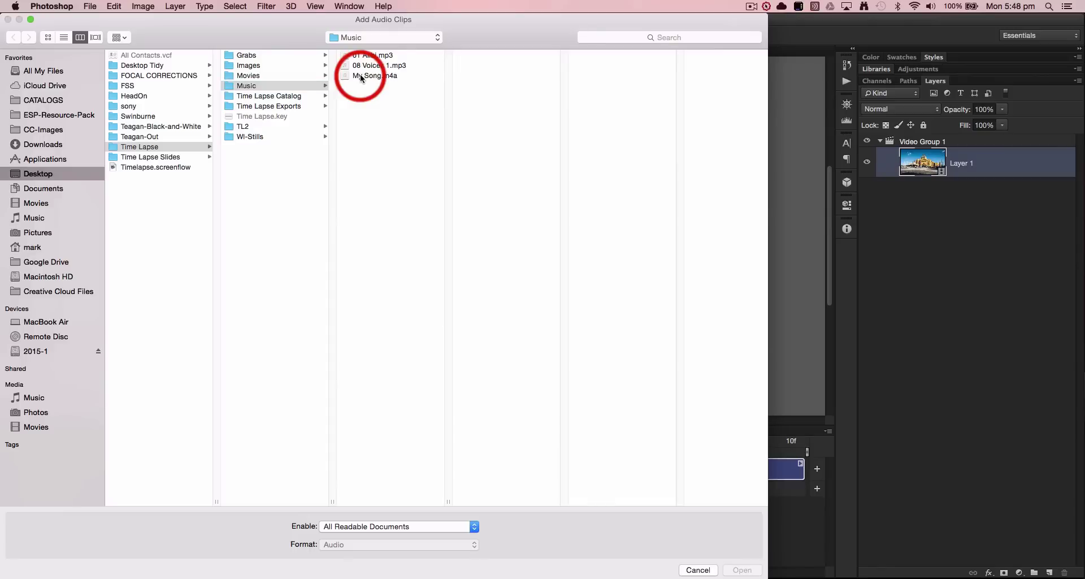
{"action": "left_click", "coordinate": [743, 566]}
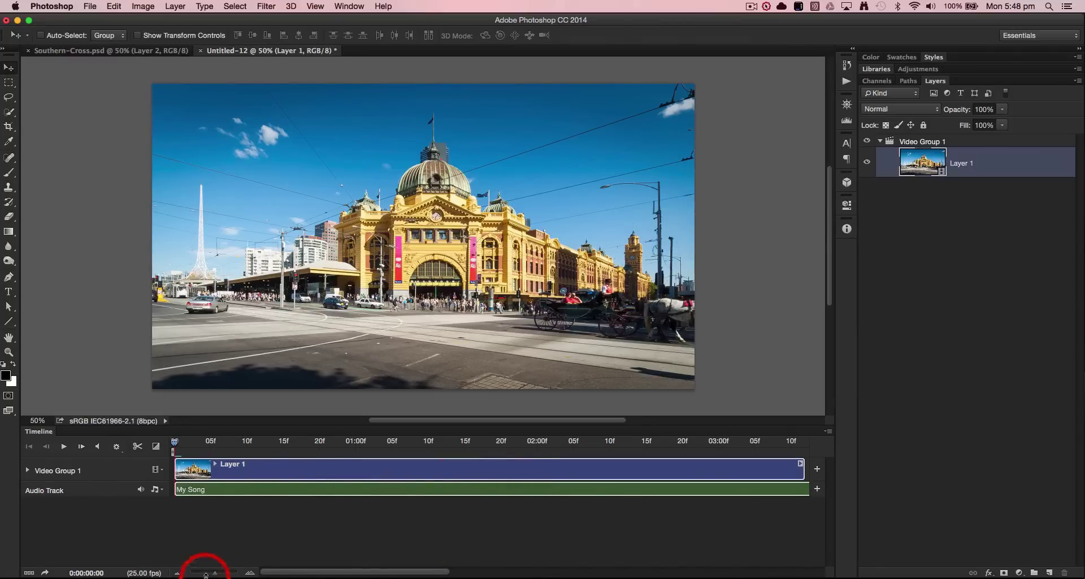
Step: Trim the audio clip's end to match the end of the video clip and play back the timeline
{"action": "left_click_drag", "start_coordinate": [215, 575], "coordinate": [206, 574]}
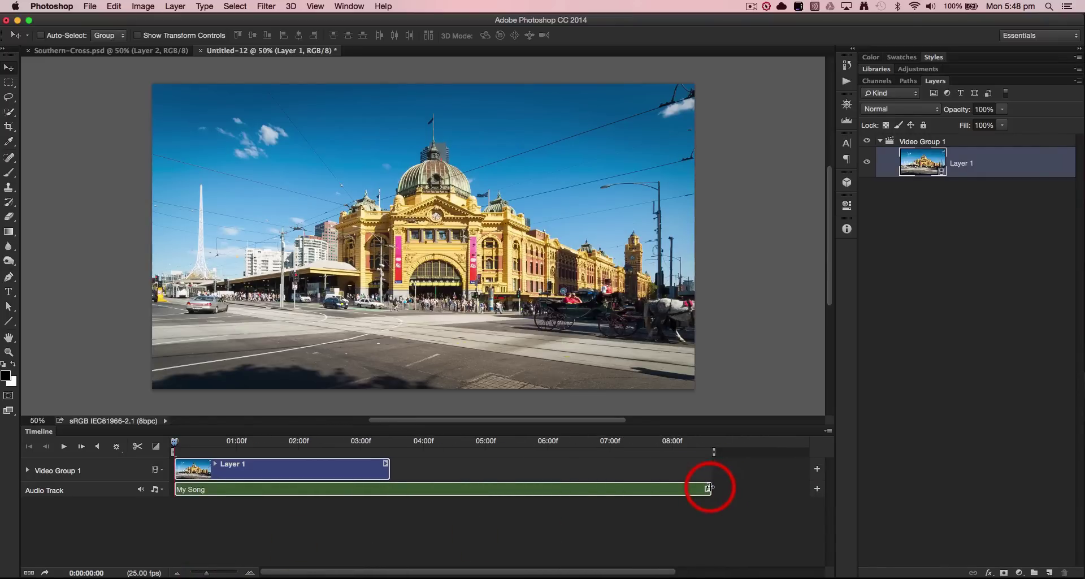
{"action": "left_click_drag", "start_coordinate": [708, 488], "coordinate": [390, 488]}
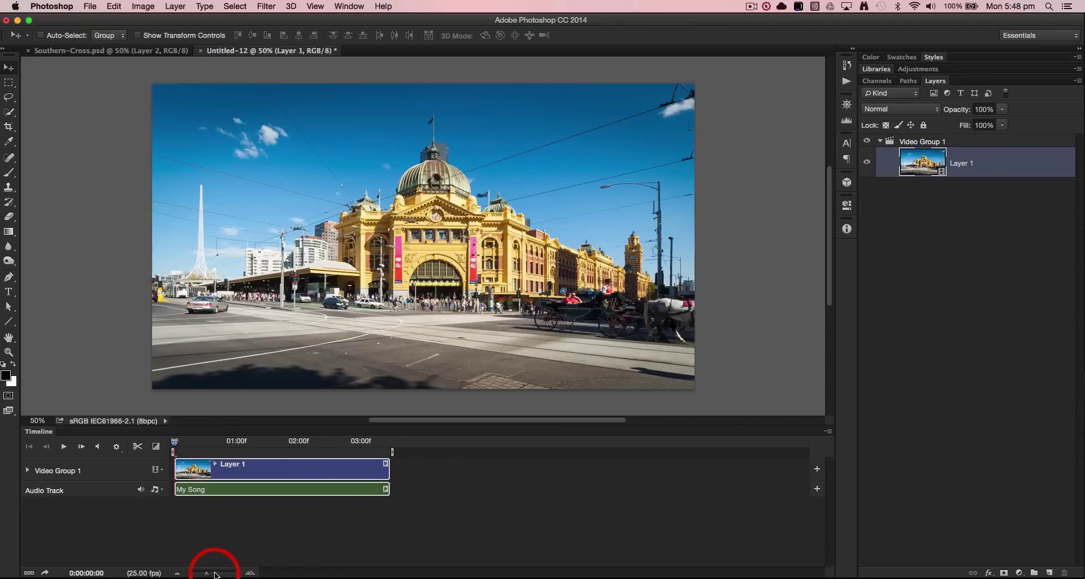
{"action": "left_click_drag", "start_coordinate": [205, 573], "coordinate": [211, 575]}
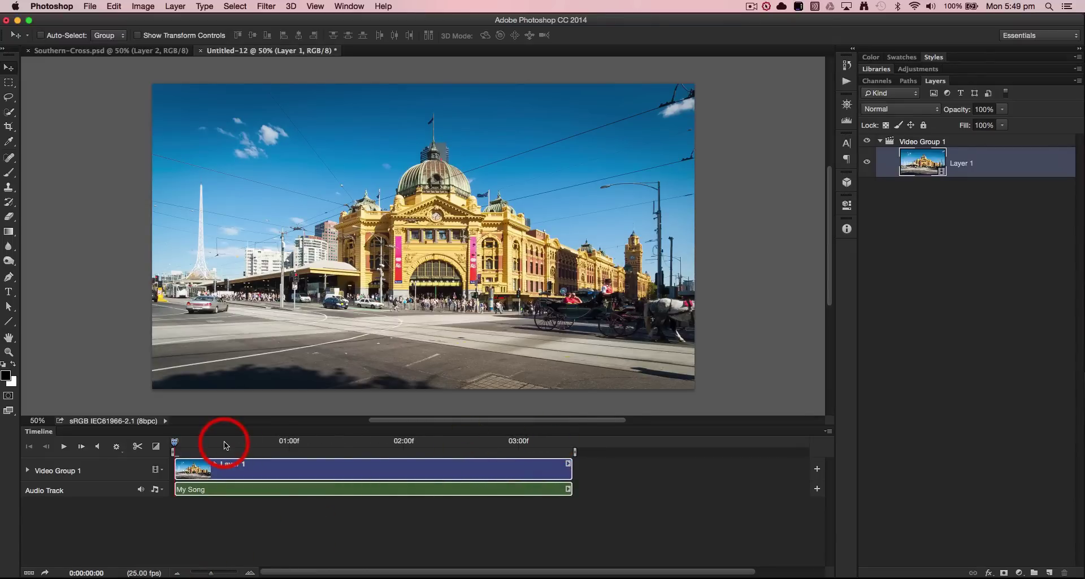
{"action": "left_click", "coordinate": [62, 447]}
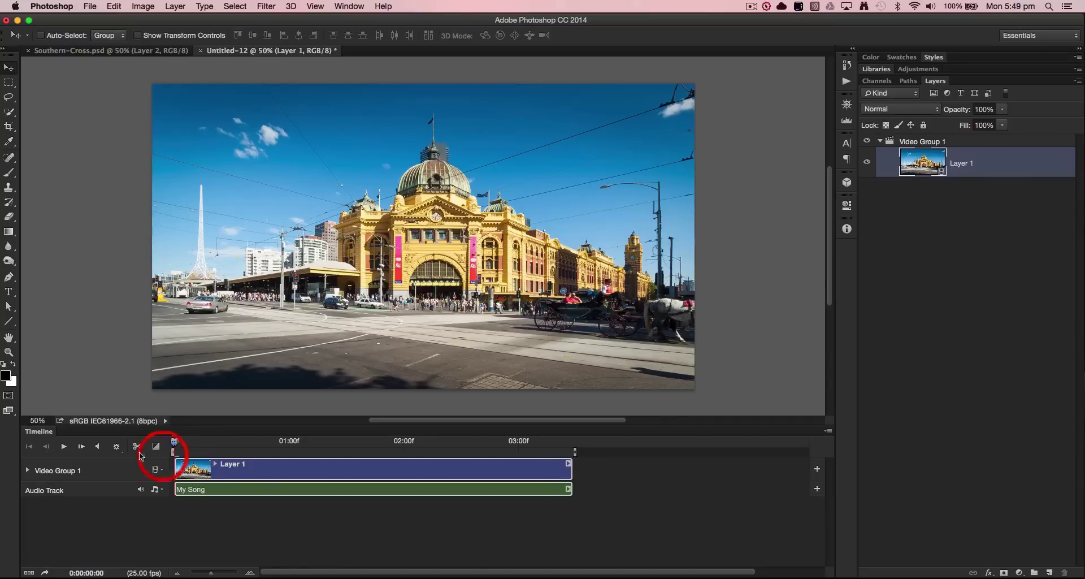
{"action": "left_click", "coordinate": [64, 448]}
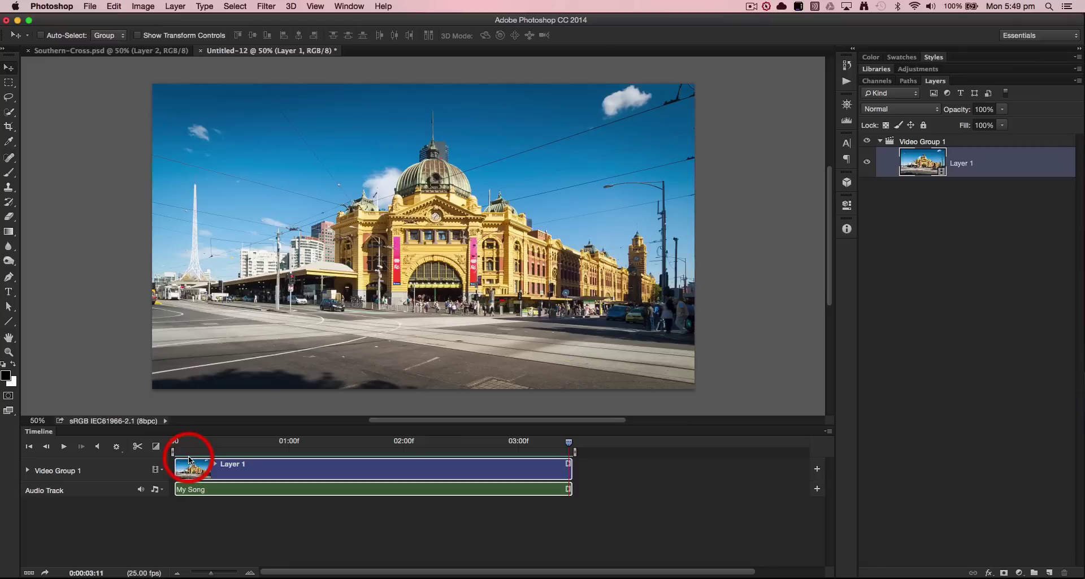
{"action": "left_click", "coordinate": [65, 448]}
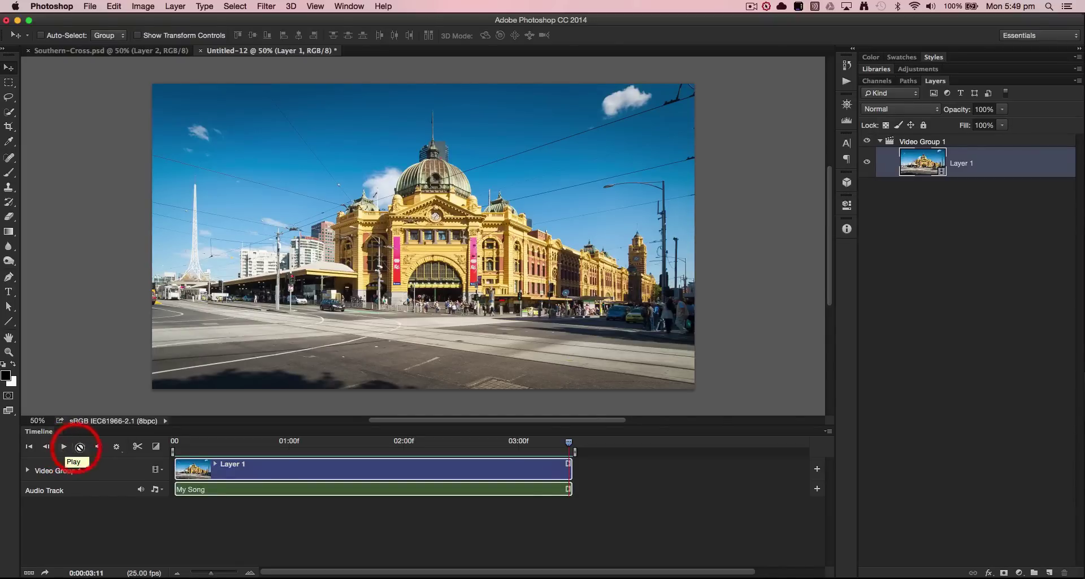
Step: Apply 1 s Fade With Black transitions to the start and end of the video clip and scrub through the opening fade
{"action": "left_click", "coordinate": [155, 446]}
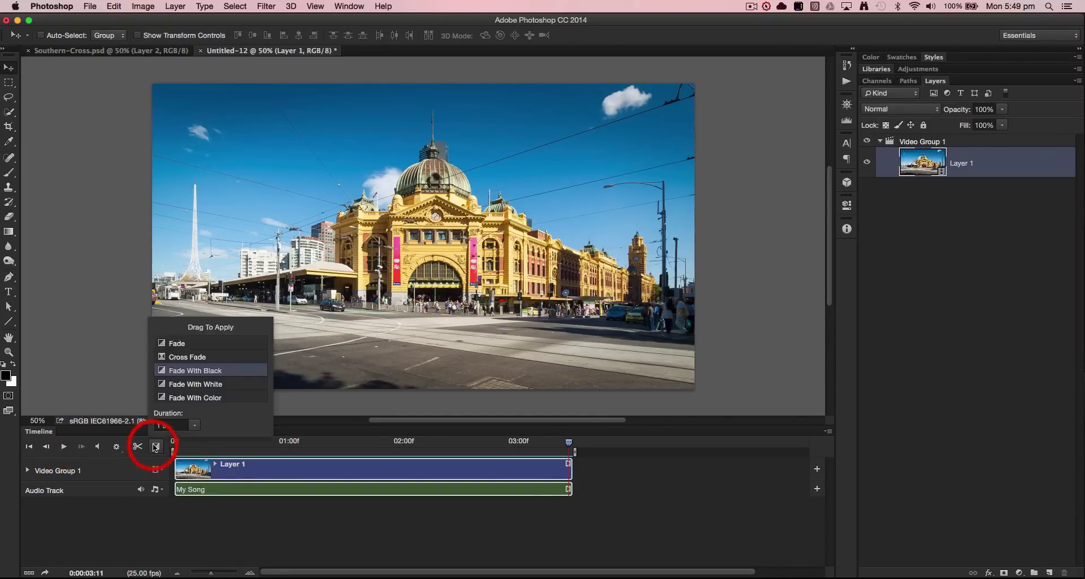
{"action": "left_click_drag", "start_coordinate": [163, 373], "coordinate": [181, 466]}
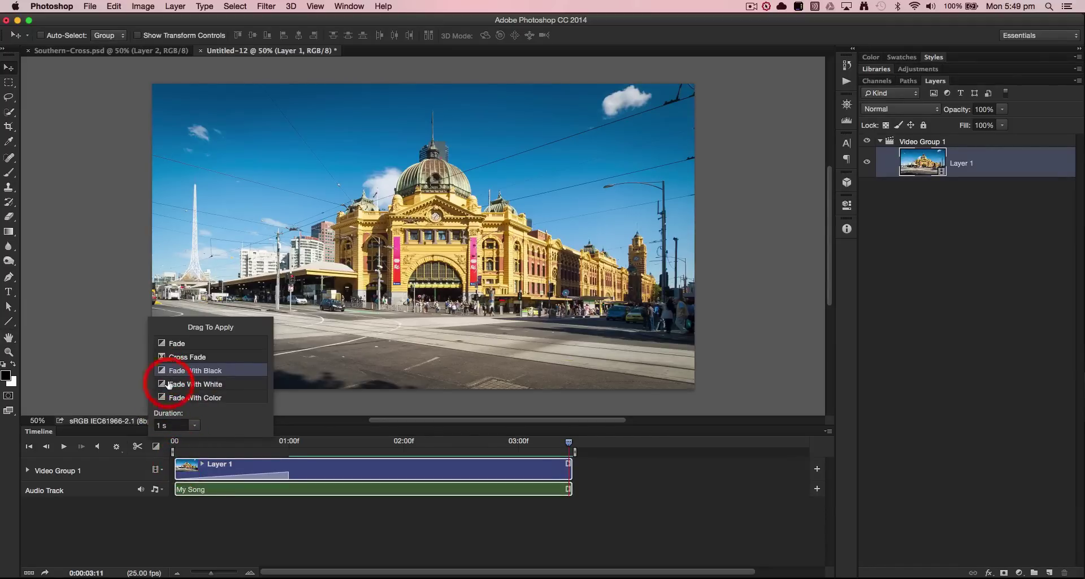
{"action": "left_click_drag", "start_coordinate": [159, 370], "coordinate": [554, 461]}
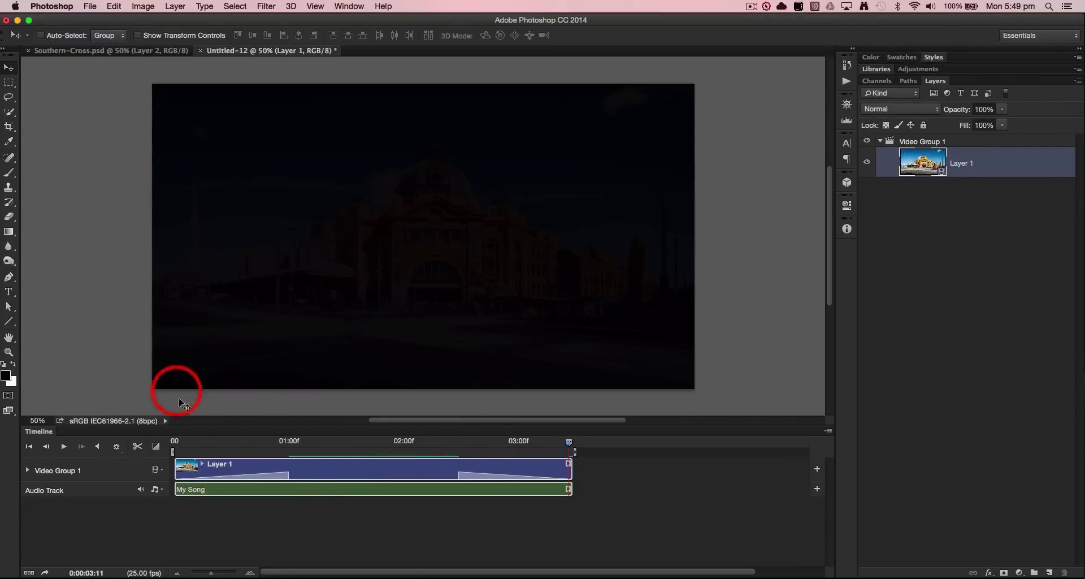
{"action": "left_click", "coordinate": [202, 442]}
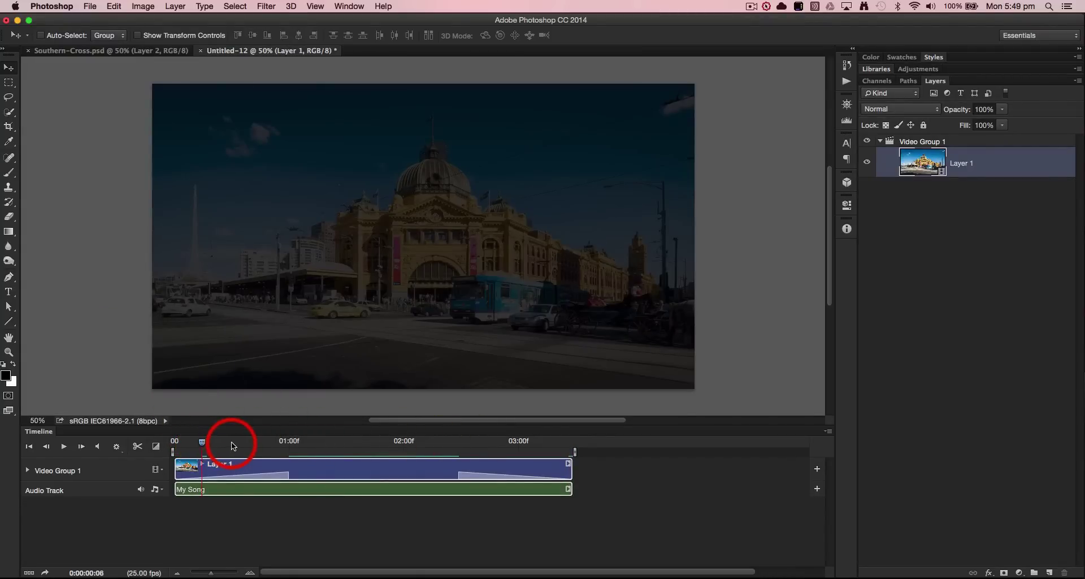
{"action": "left_click_drag", "start_coordinate": [232, 442], "coordinate": [332, 439]}
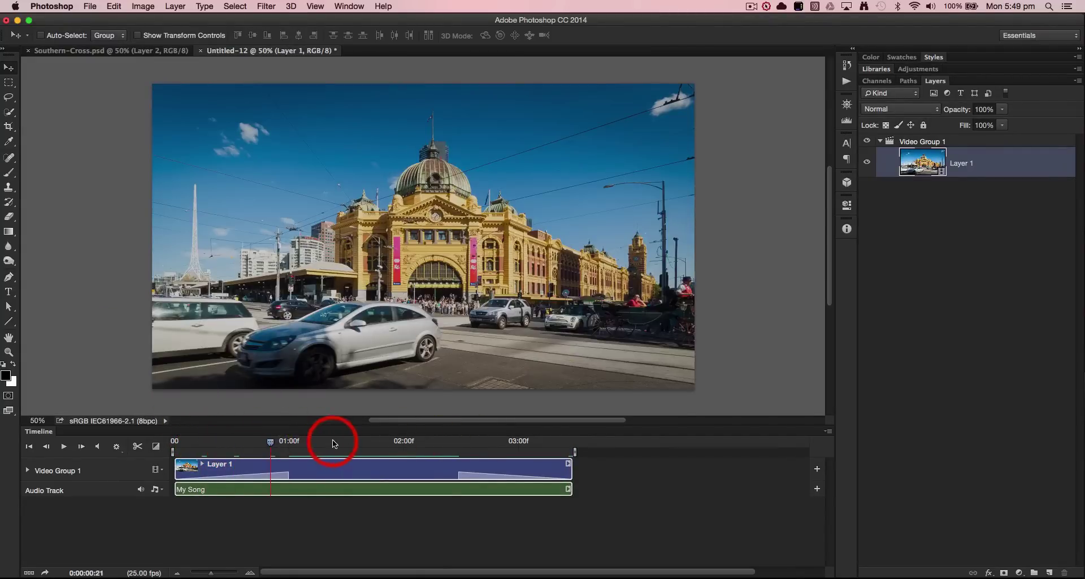
Step: Shorten the opening and closing black fades on the video clip to about half a second each and scrub through the ending
{"action": "left_click", "coordinate": [333, 441]}
{"action": "left_click_drag", "start_coordinate": [266, 442], "coordinate": [546, 441]}
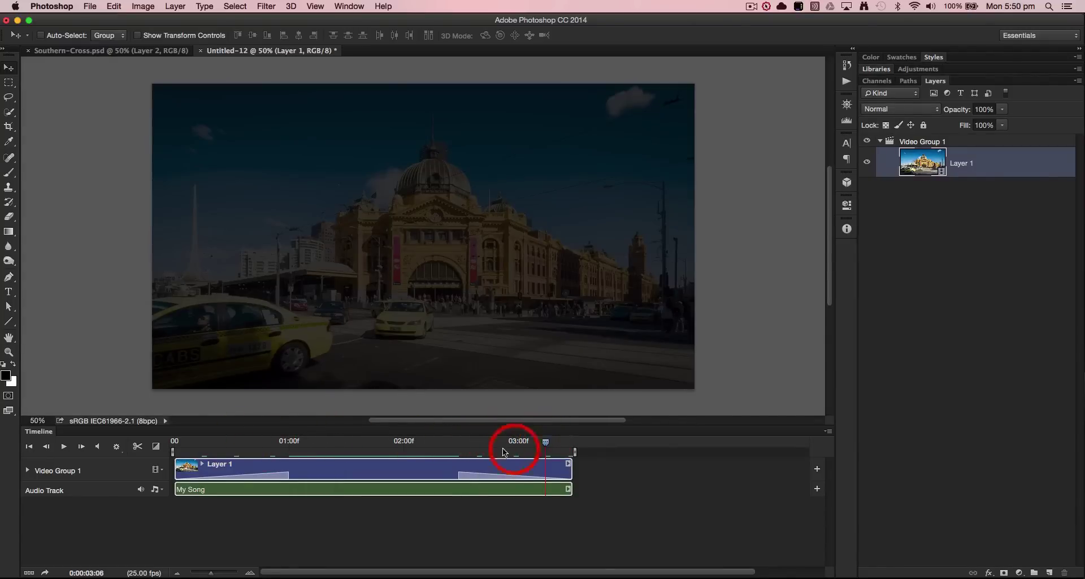
{"action": "left_click_drag", "start_coordinate": [287, 473], "coordinate": [237, 473]}
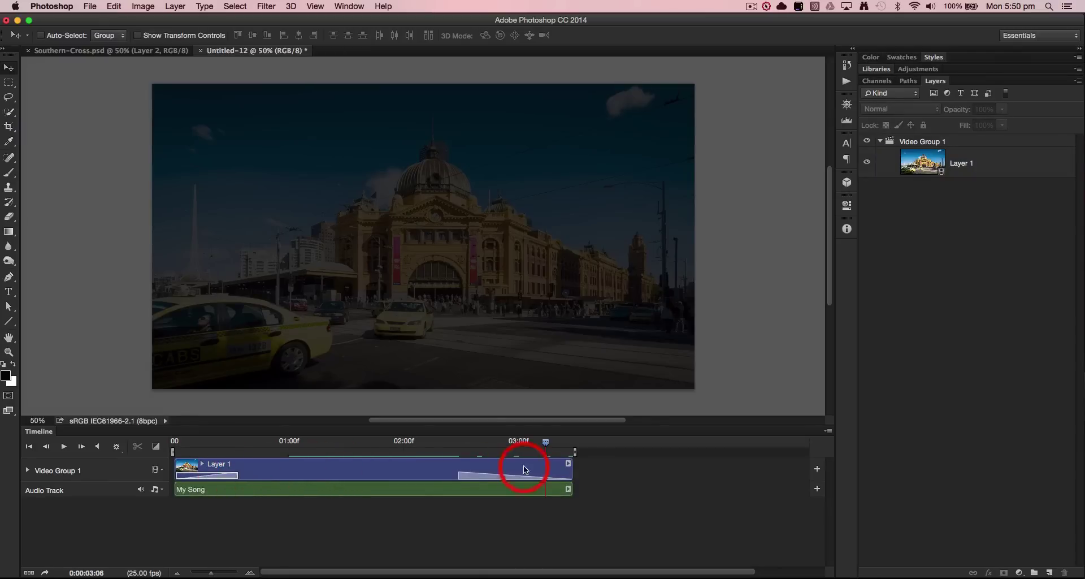
{"action": "left_click_drag", "start_coordinate": [461, 476], "coordinate": [514, 475]}
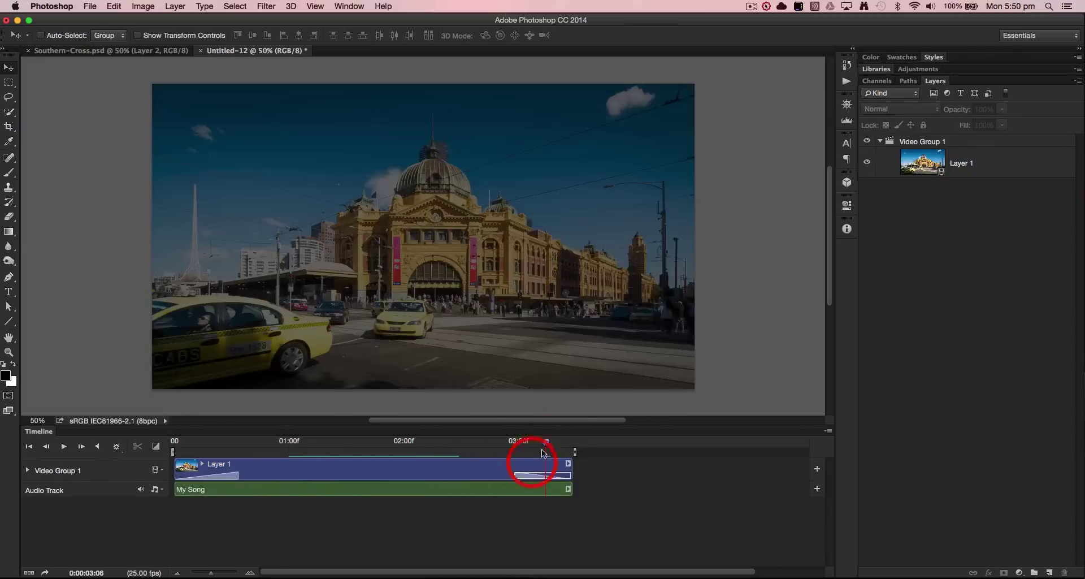
{"action": "left_click_drag", "start_coordinate": [554, 437], "coordinate": [426, 442]}
Step: Give the My Song audio clip a 0.10 s fade in and a 0.26 s fade out
{"action": "left_click", "coordinate": [568, 487]}
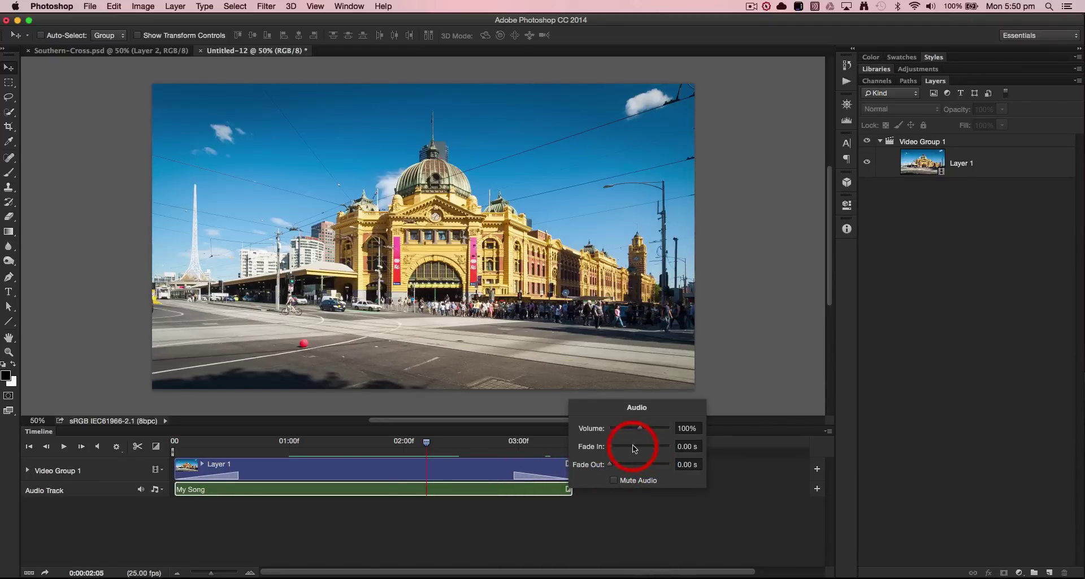
{"action": "left_click_drag", "start_coordinate": [612, 445], "coordinate": [613, 466]}
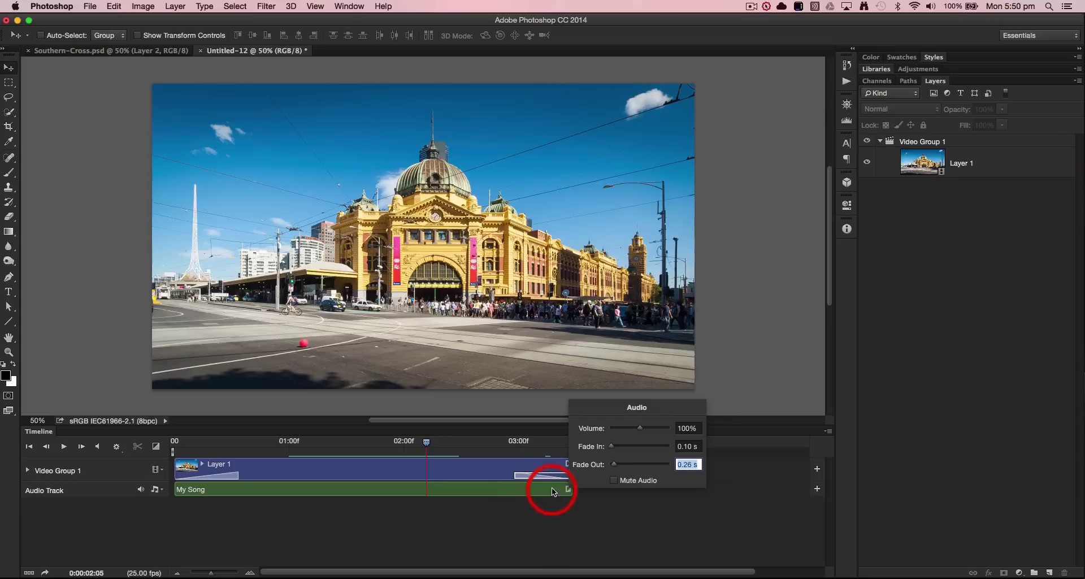
{"action": "left_click", "coordinate": [748, 388]}
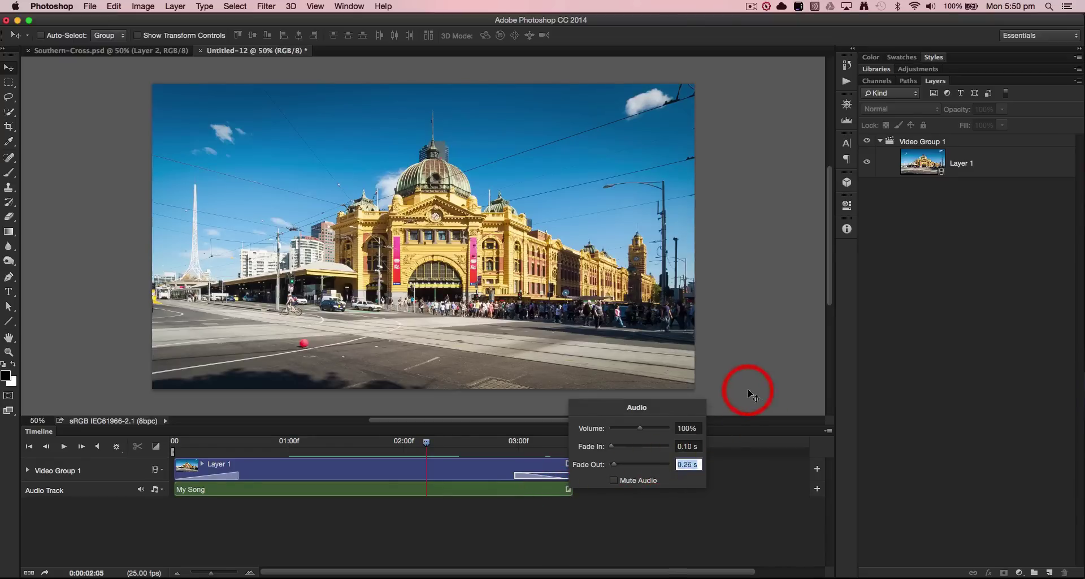
{"action": "left_click", "coordinate": [614, 229]}
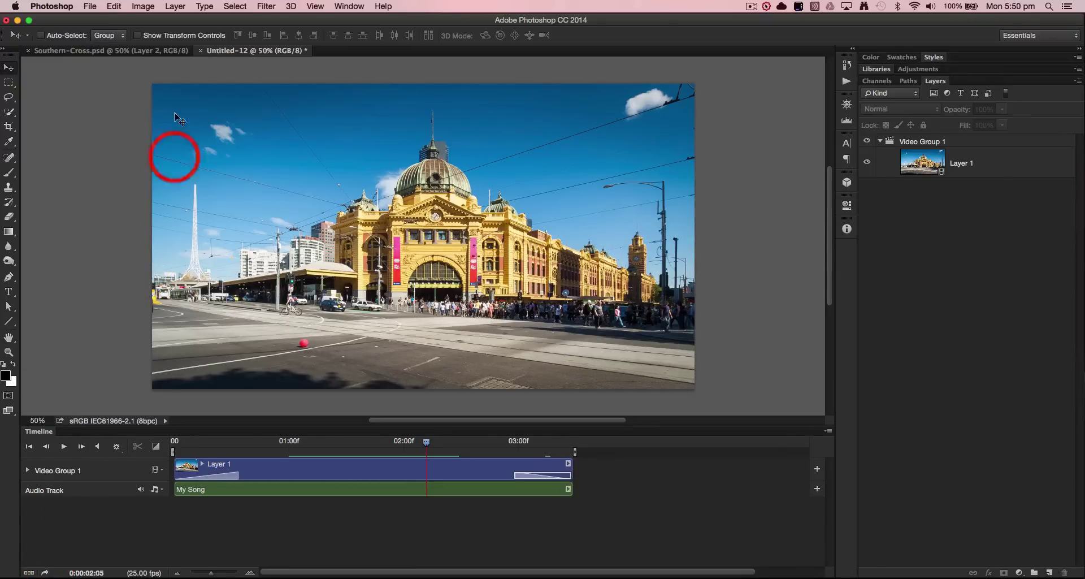
Step: Render all frames of the timeline as an H.264 video named Station.mp4 on the Desktop
{"action": "left_click", "coordinate": [90, 7]}
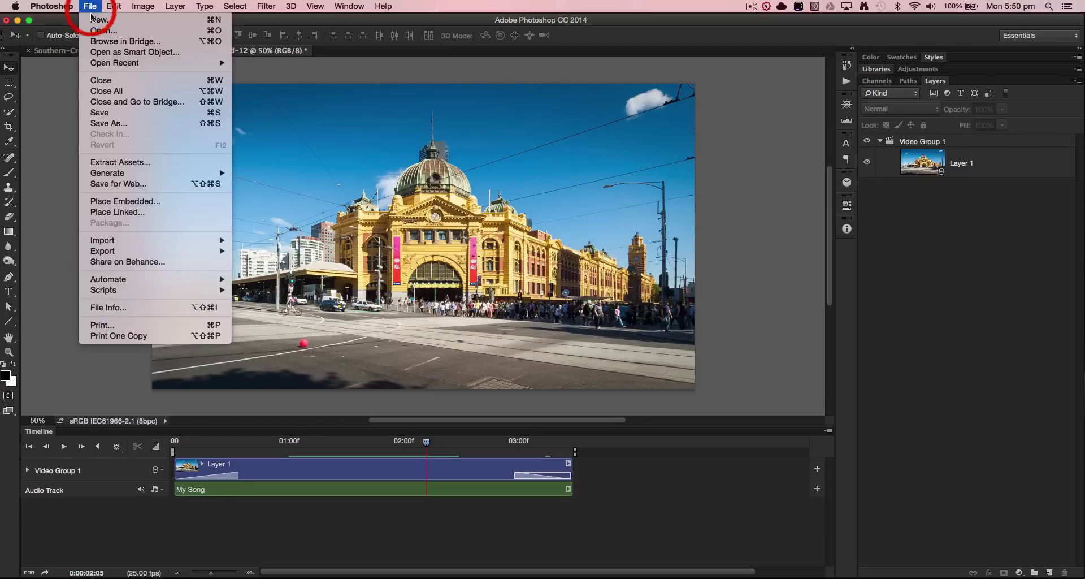
{"action": "mouse_move", "coordinate": [105, 251]}
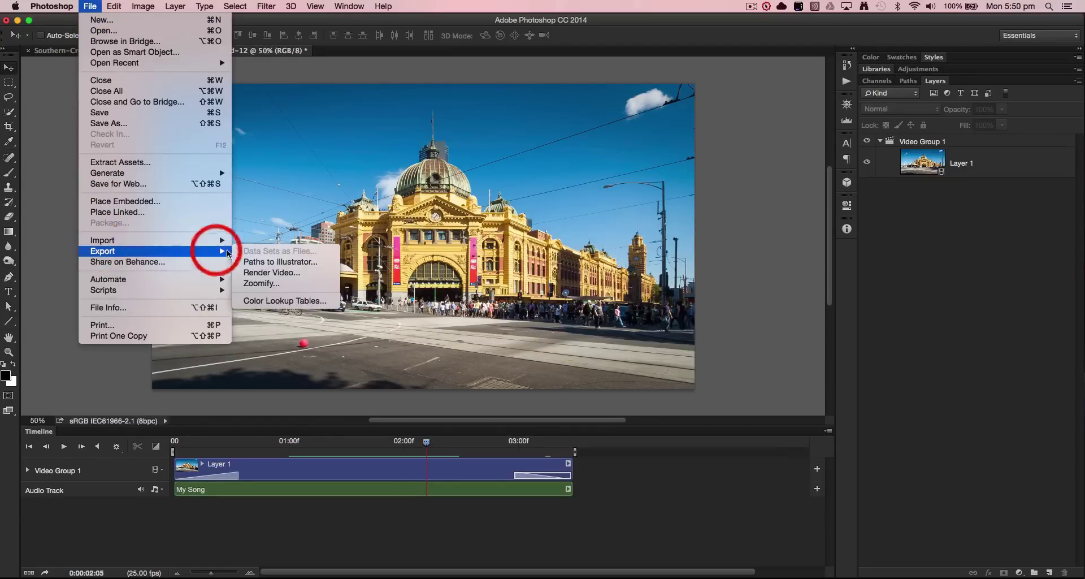
{"action": "left_click", "coordinate": [266, 273]}
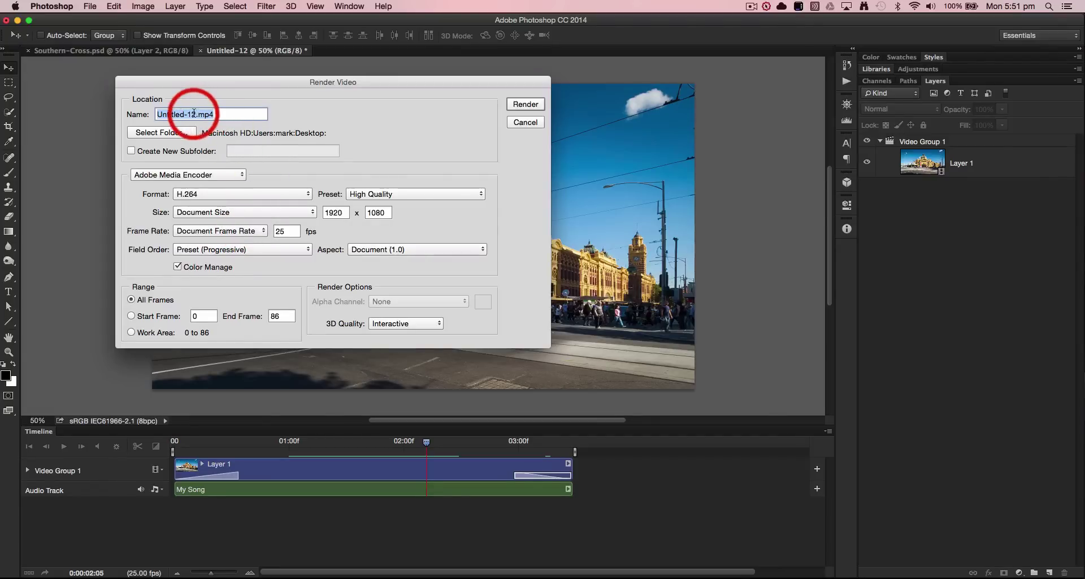
{"action": "left_click_drag", "start_coordinate": [196, 114], "coordinate": [145, 112]}
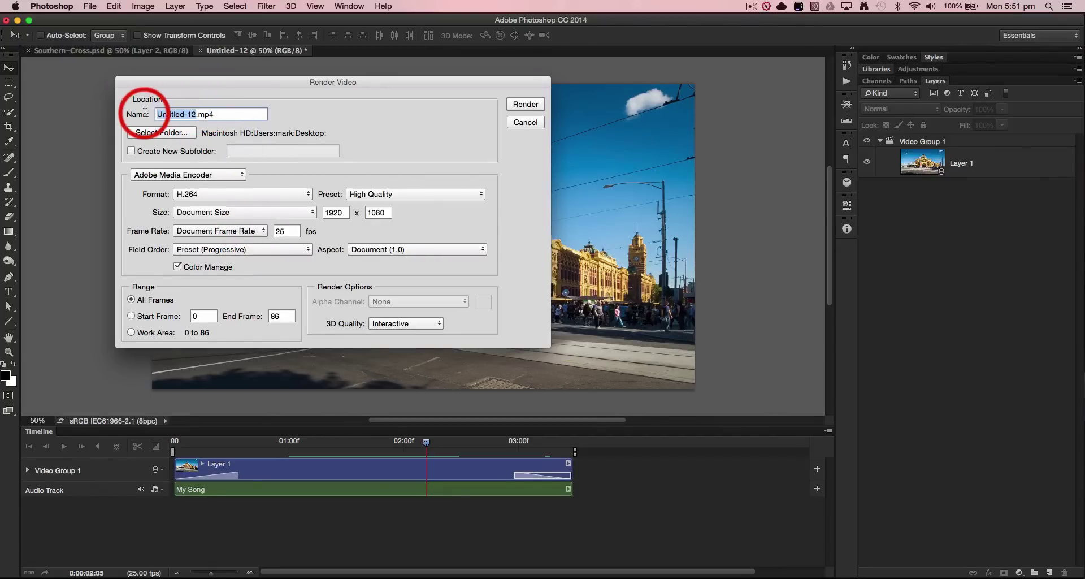
{"action": "type", "text": "Station"}
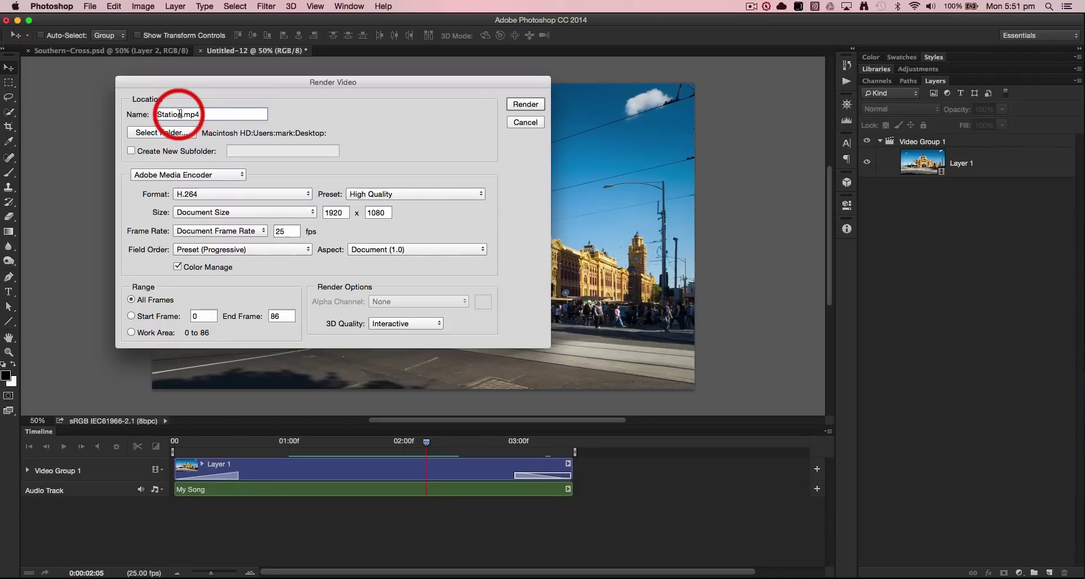
{"action": "left_click", "coordinate": [526, 105]}
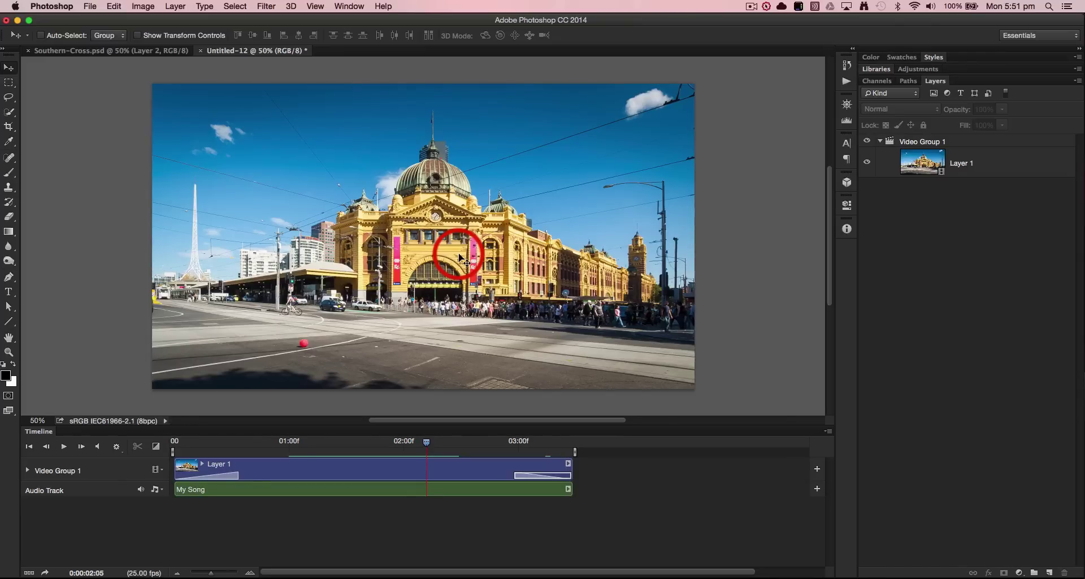
Step: Open Station.mp4 from the Desktop in QuickTime Player, shrink its window, play the video through and close it
{"action": "key", "text": "F11"}
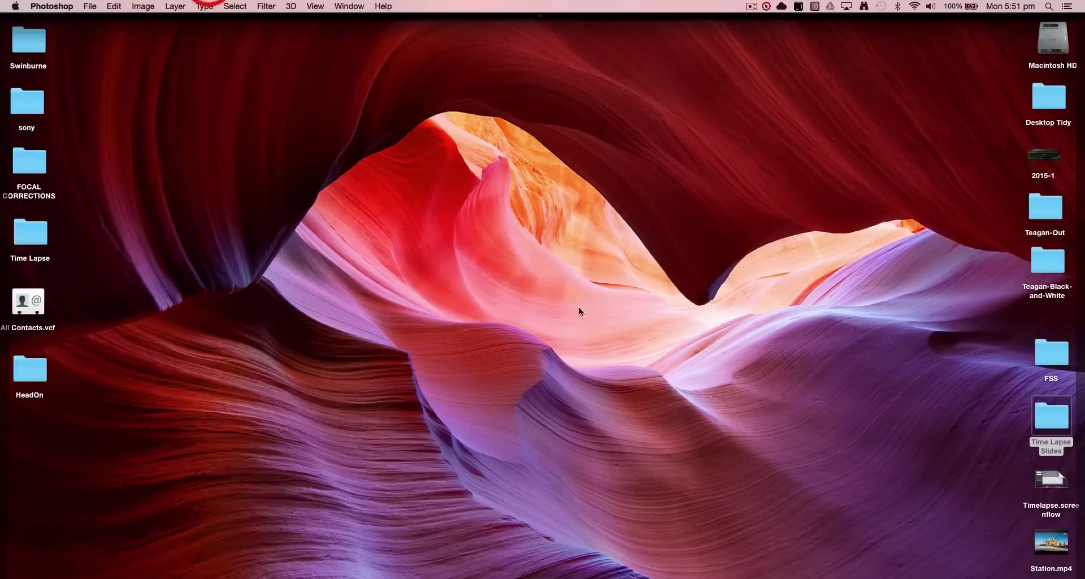
{"action": "double_click", "coordinate": [1046, 533]}
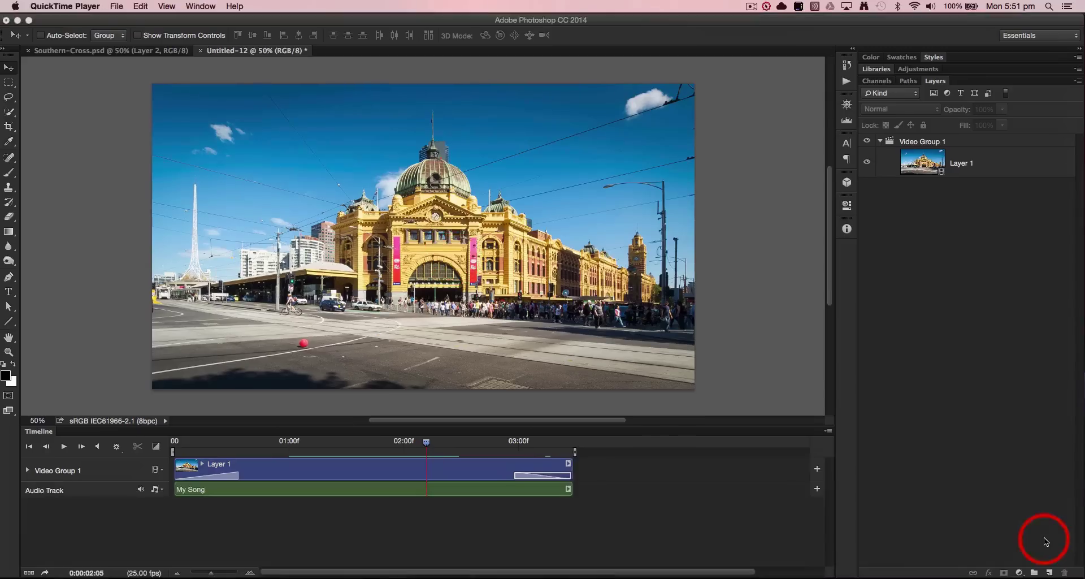
{"action": "left_click", "coordinate": [644, 215]}
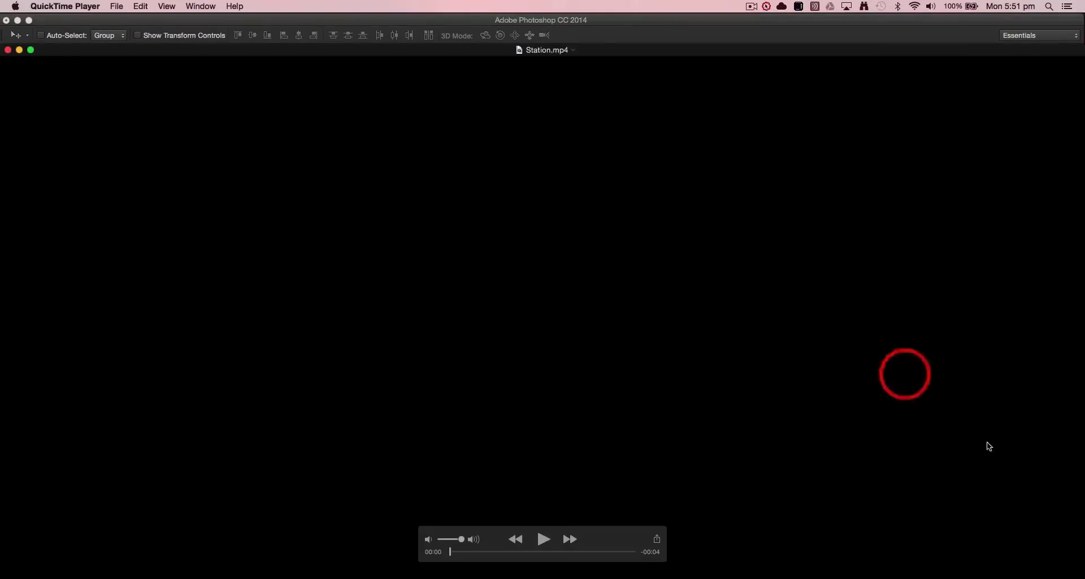
{"action": "left_click_drag", "start_coordinate": [1082, 576], "coordinate": [867, 496]}
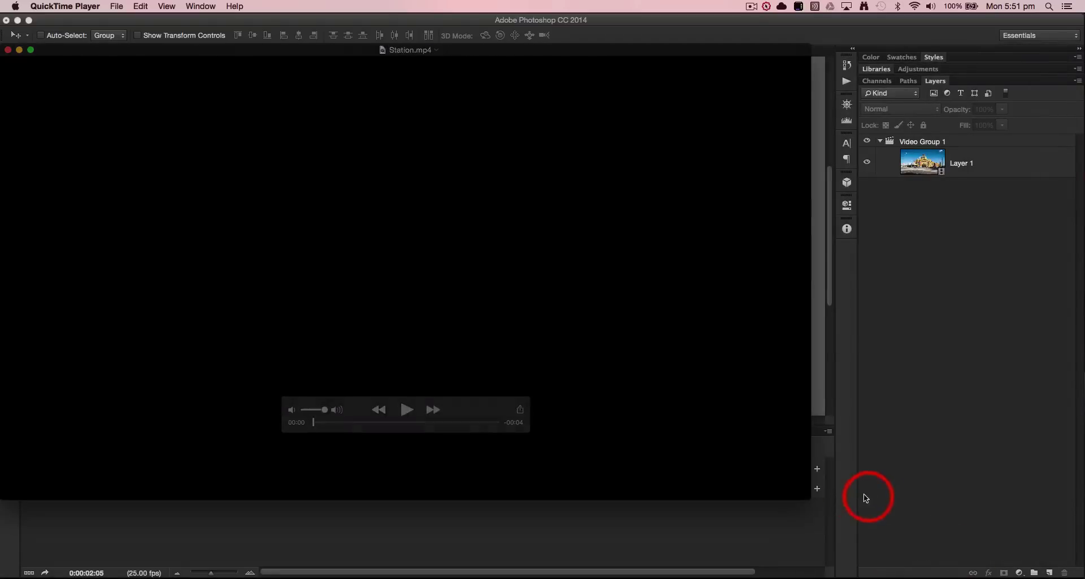
{"action": "left_click", "coordinate": [403, 409]}
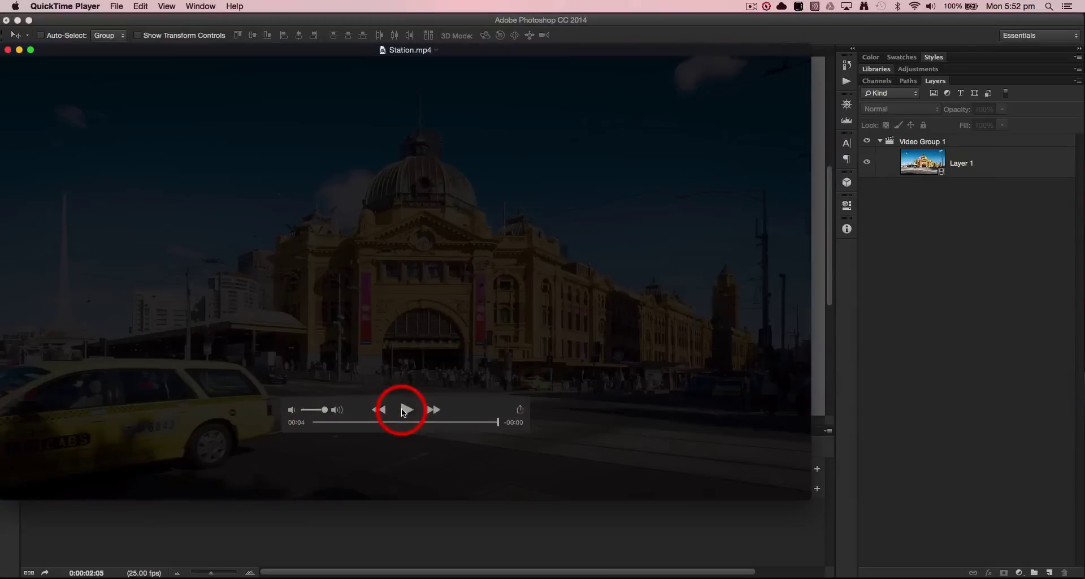
{"action": "left_click", "coordinate": [8, 50]}
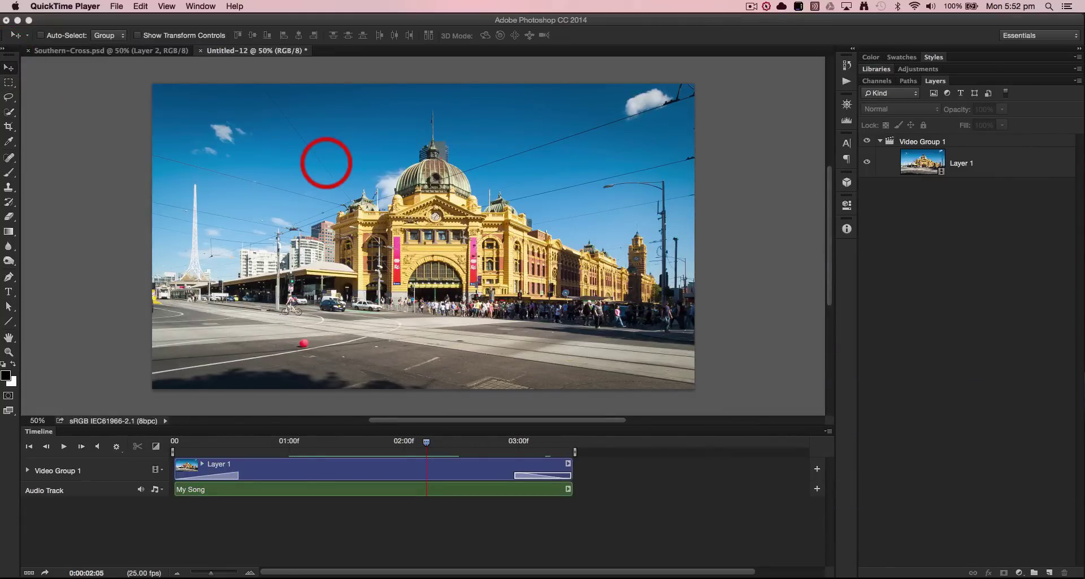
Step: Return to Photoshop and open the Port-Douglas-1080 photos as an image sequence starting at _DSC0108.jpg, at 25 fps
{"action": "left_click", "coordinate": [115, 7]}
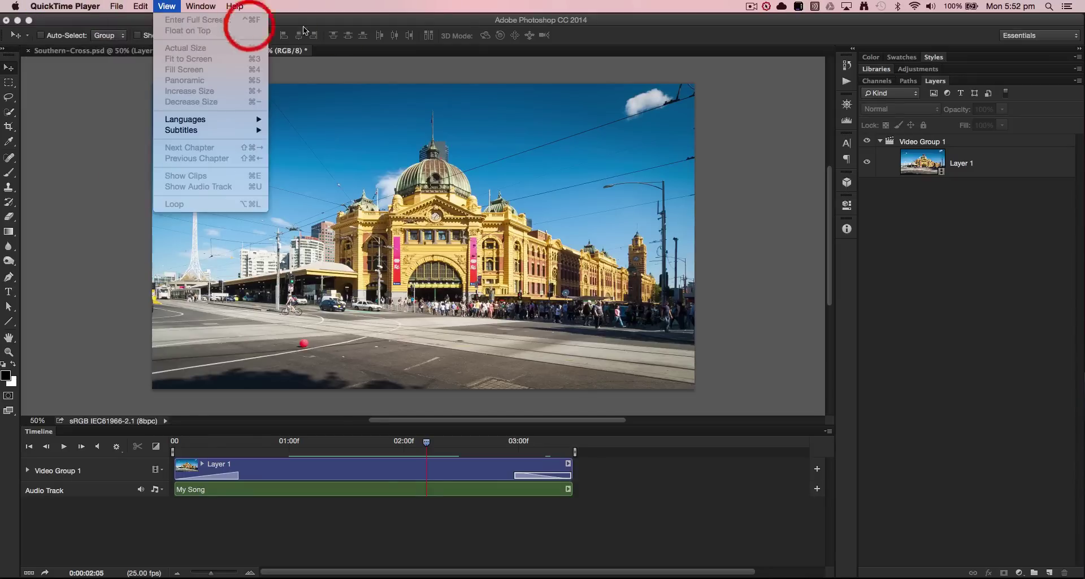
{"action": "left_click", "coordinate": [467, 26]}
{"action": "left_click", "coordinate": [92, 7]}
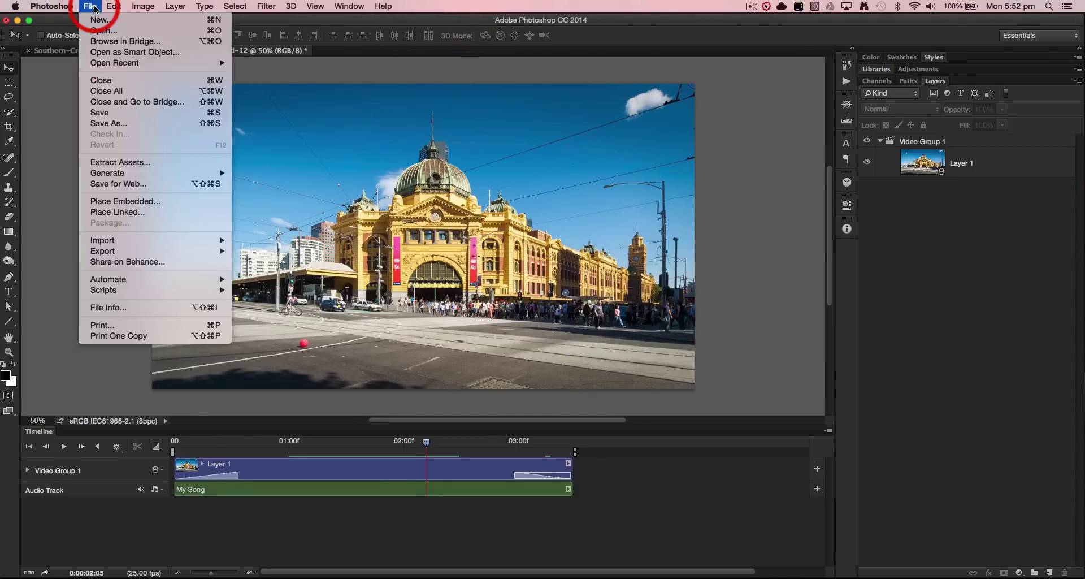
{"action": "left_click", "coordinate": [100, 32]}
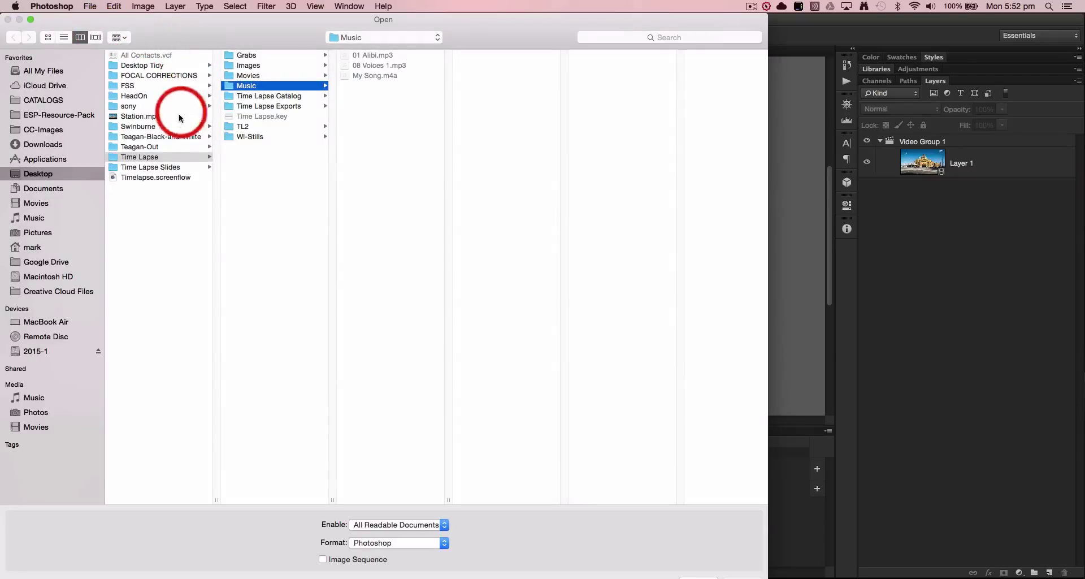
{"action": "left_click", "coordinate": [286, 106]}
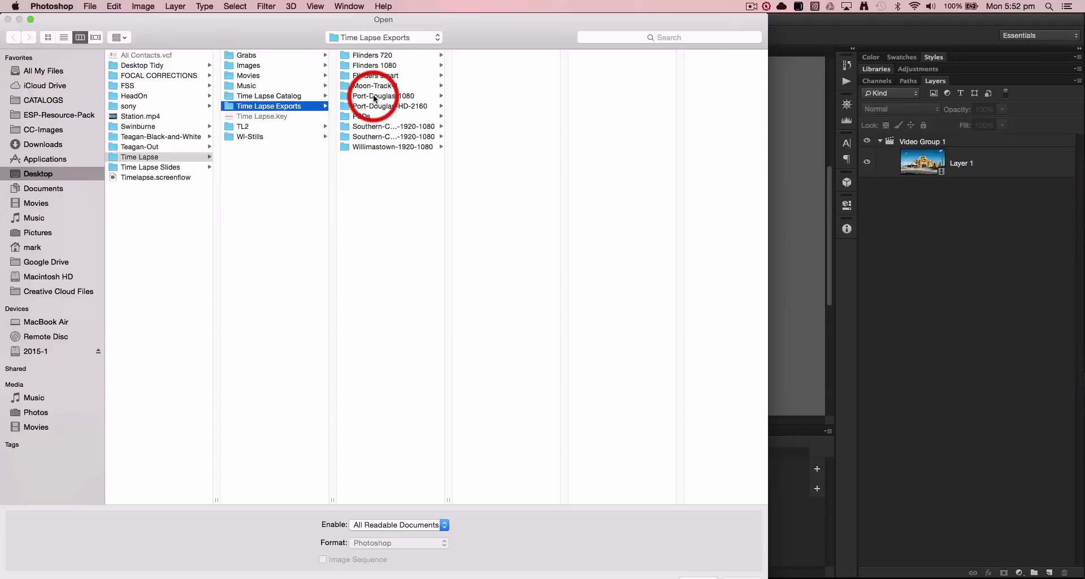
{"action": "left_click", "coordinate": [374, 97]}
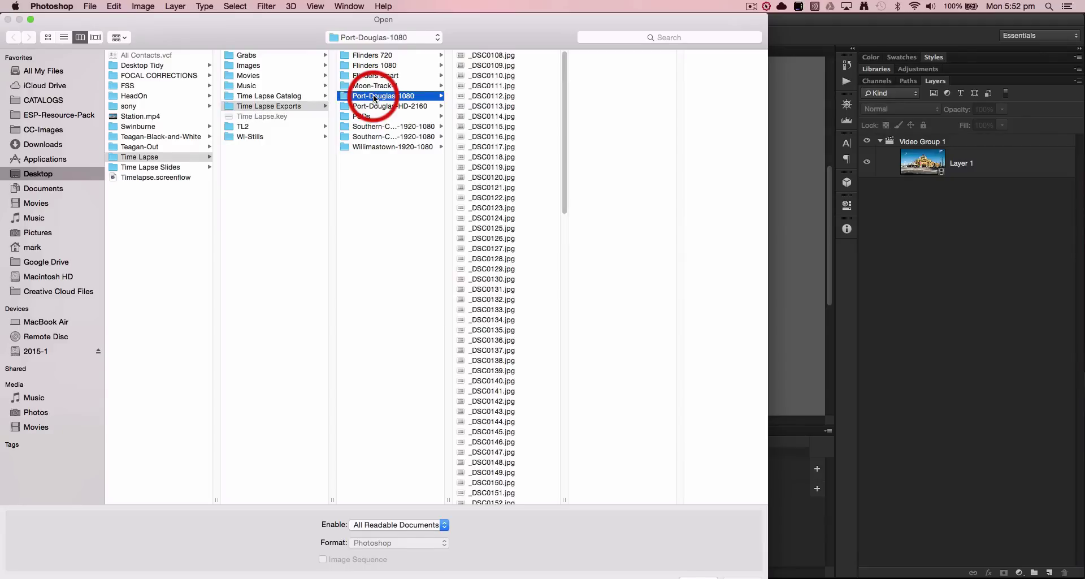
{"action": "left_click", "coordinate": [480, 57]}
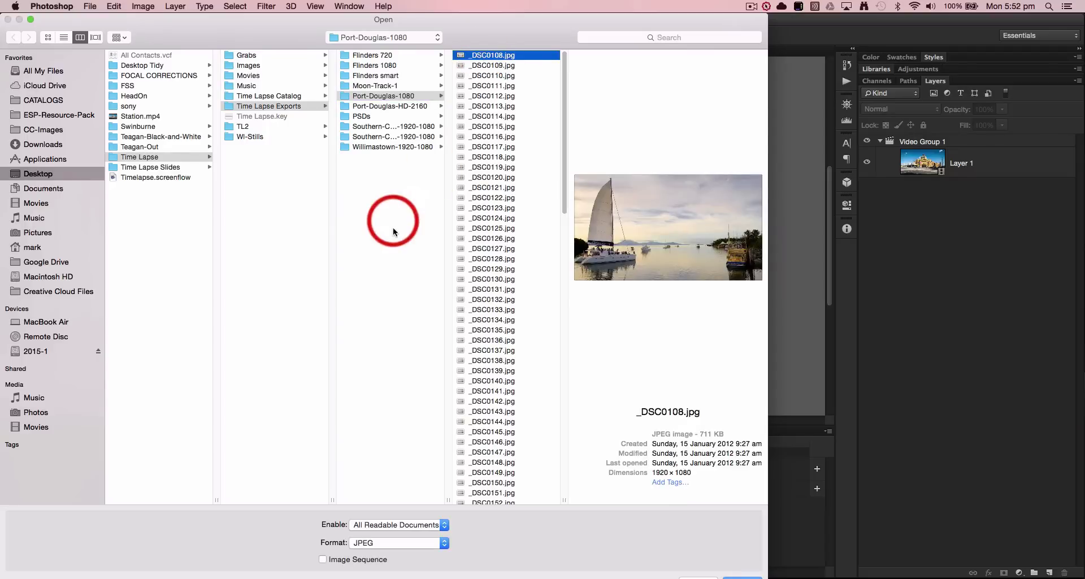
{"action": "left_click", "coordinate": [322, 559]}
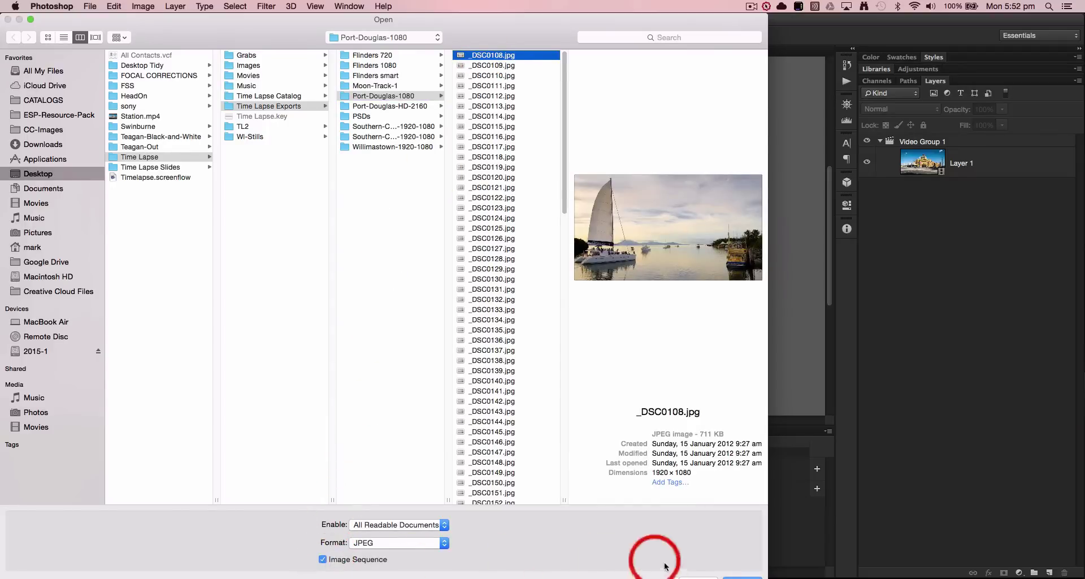
{"action": "left_click", "coordinate": [728, 575]}
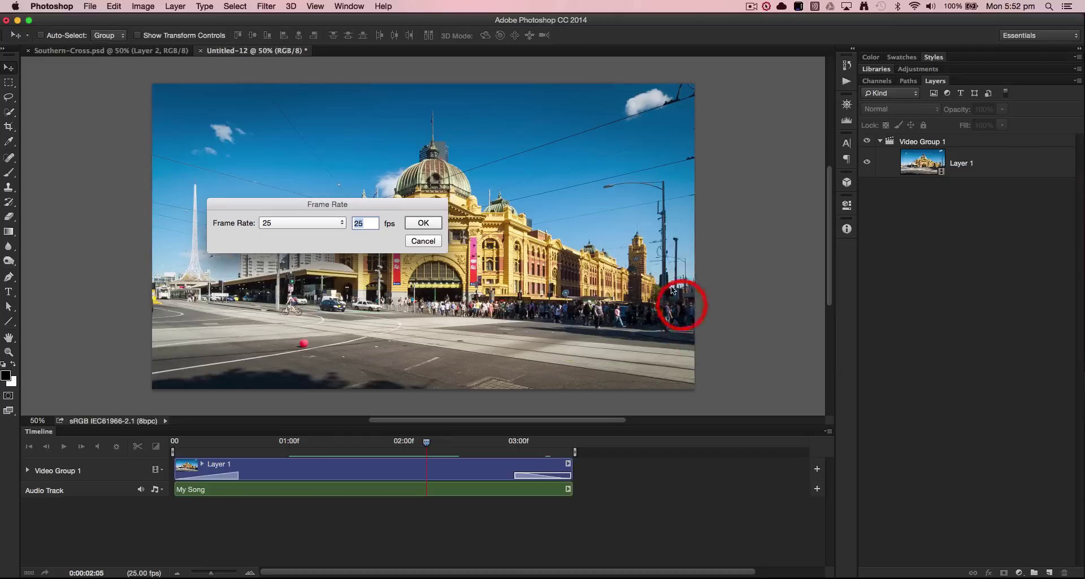
{"action": "left_click", "coordinate": [422, 224]}
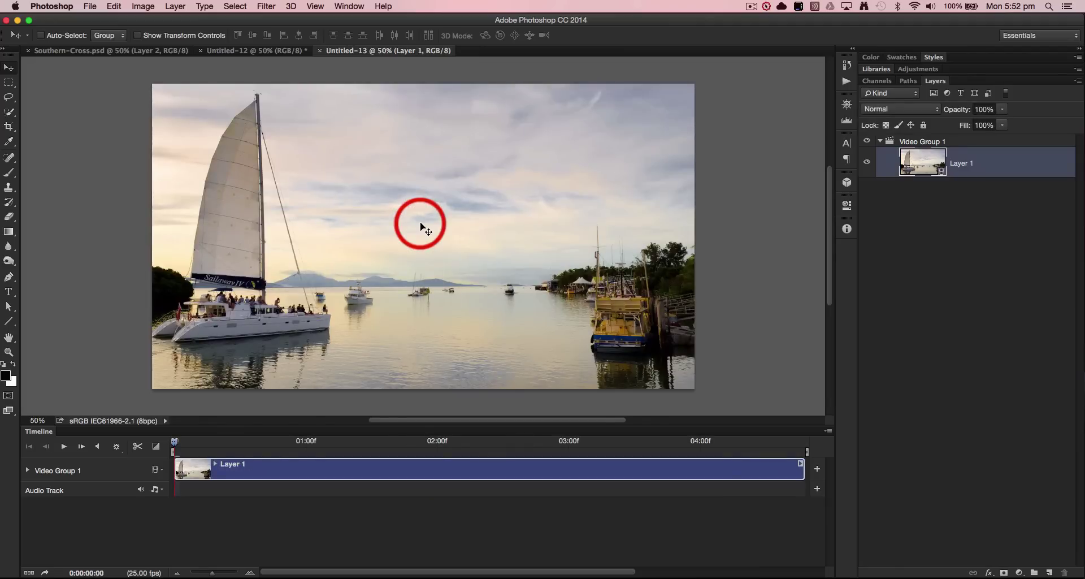
Step: Play back the harbour clip and convert its video layer to a smart object
{"action": "left_click", "coordinate": [64, 447]}
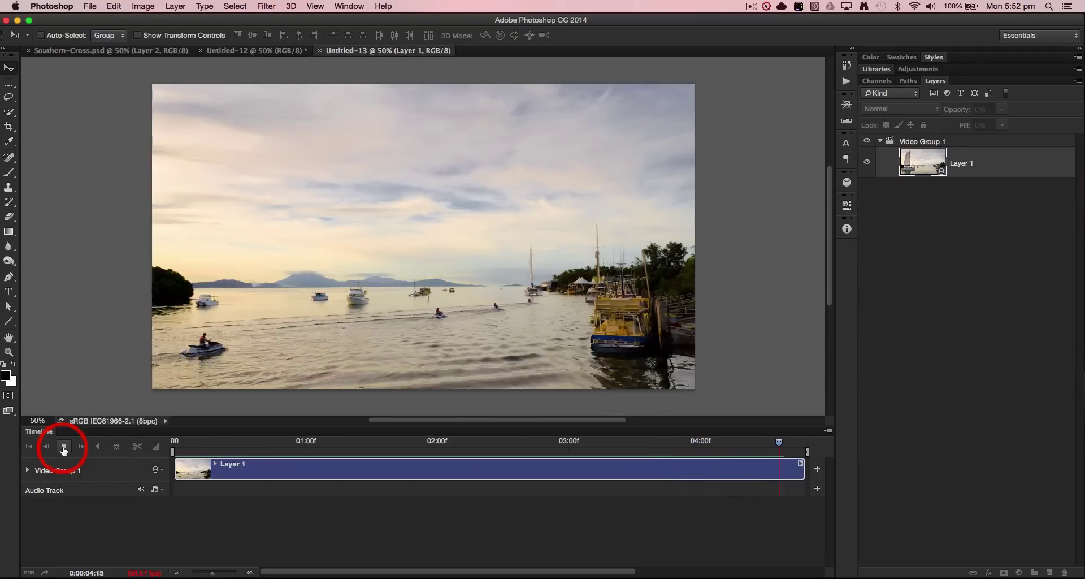
{"action": "left_click", "coordinate": [64, 447]}
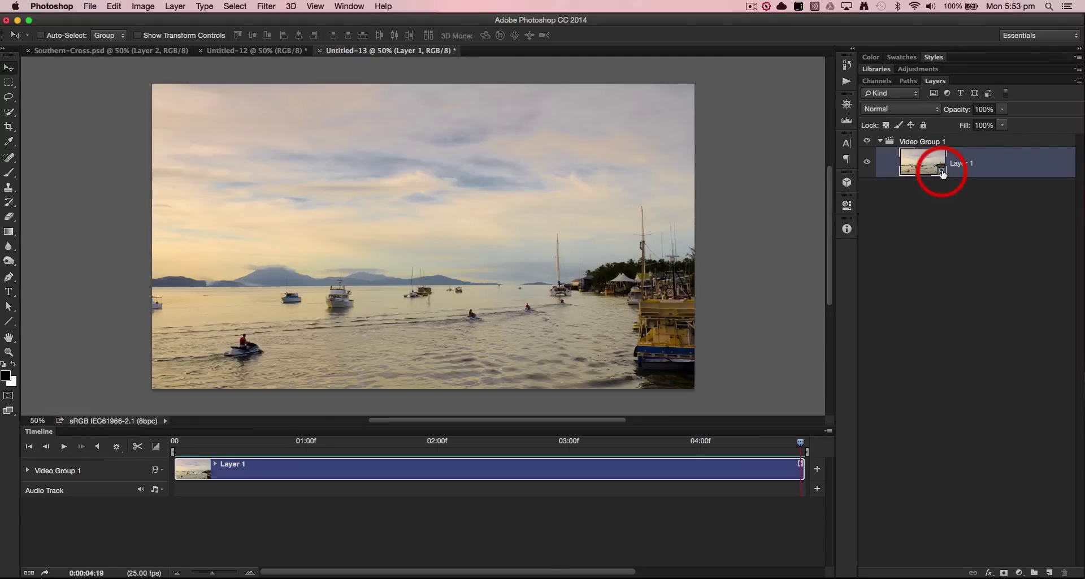
{"action": "right_click", "coordinate": [977, 174]}
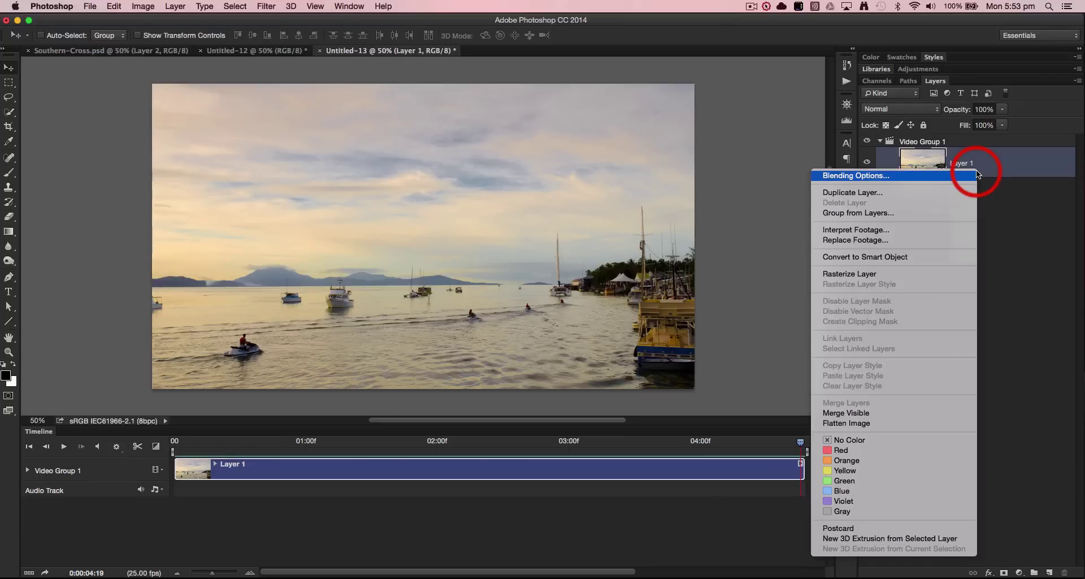
{"action": "left_click", "coordinate": [917, 260]}
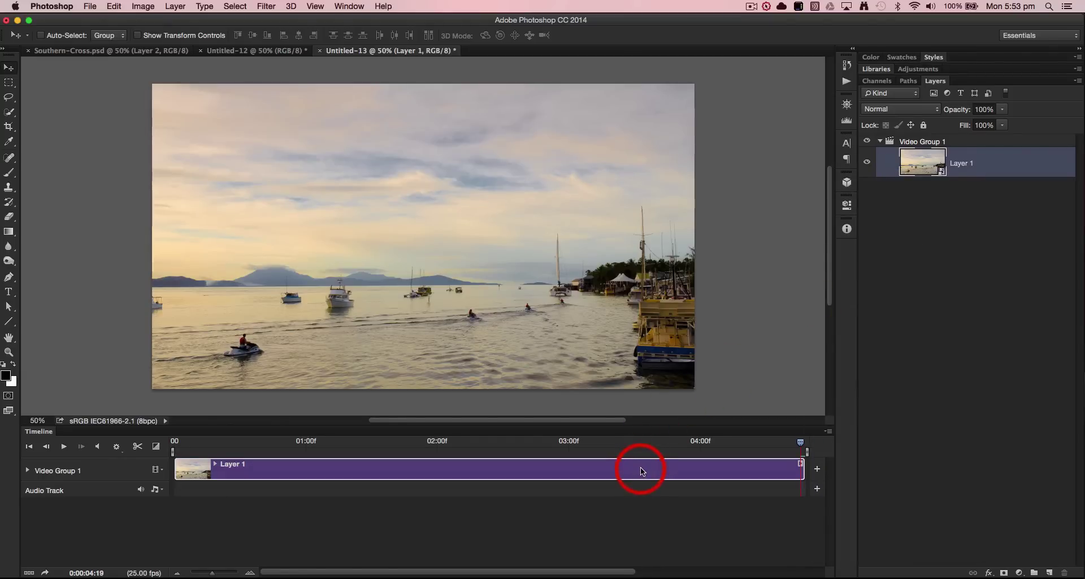
Step: Apply a Pan motion to the harbour clip and turn the pan angle to the opposite direction, keeping it resized to fill the canvas
{"action": "left_click", "coordinate": [778, 442]}
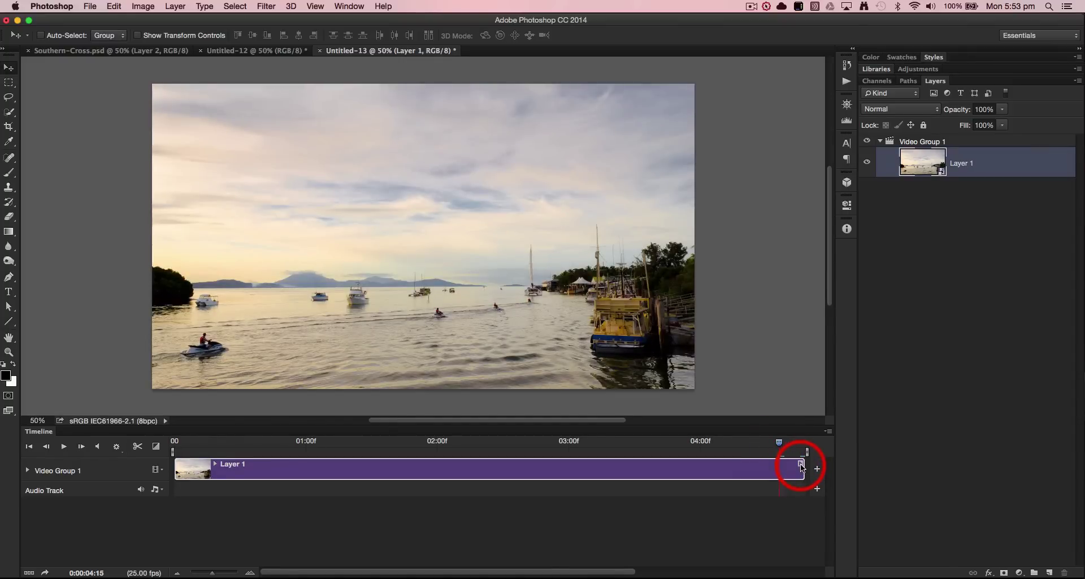
{"action": "left_click", "coordinate": [801, 465]}
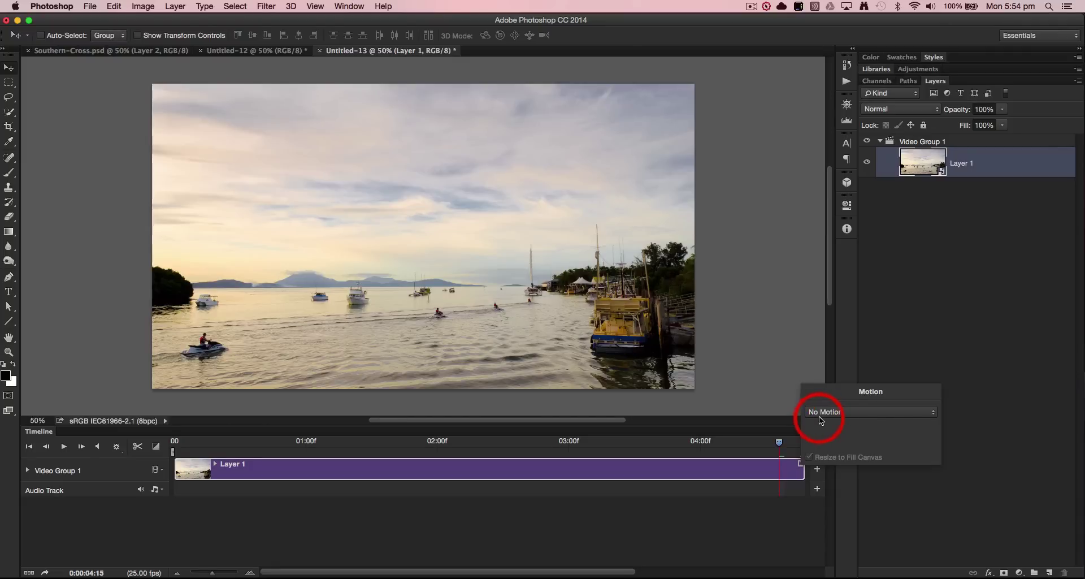
{"action": "left_click", "coordinate": [842, 412]}
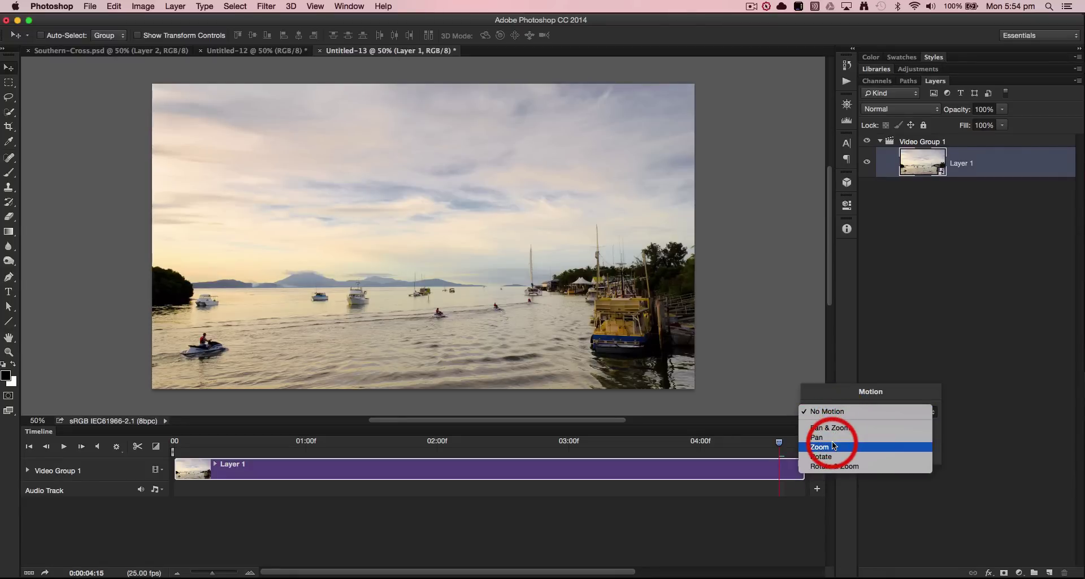
{"action": "left_click", "coordinate": [831, 436]}
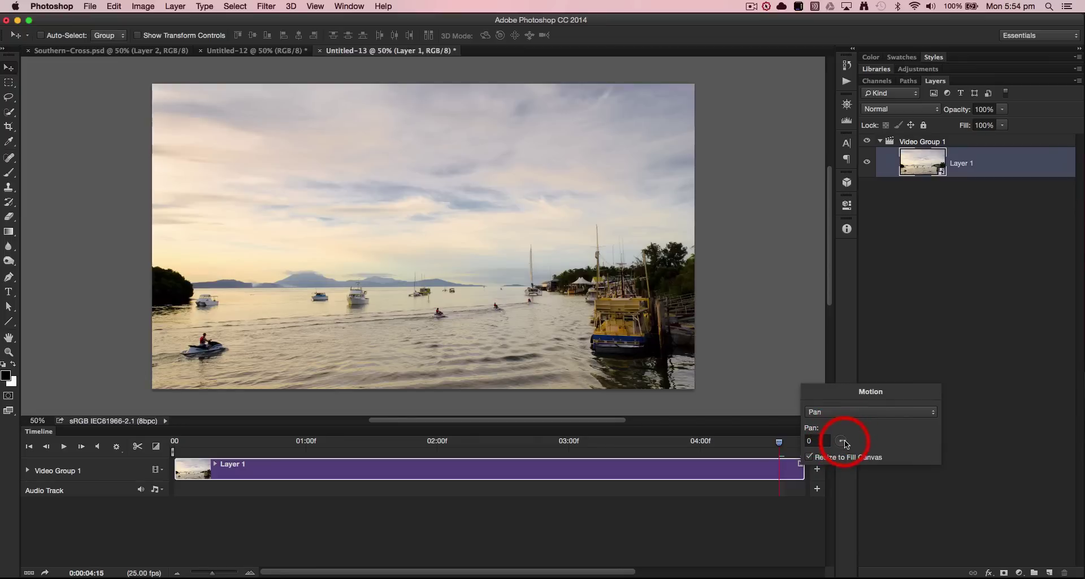
{"action": "left_click_drag", "start_coordinate": [846, 443], "coordinate": [836, 444]}
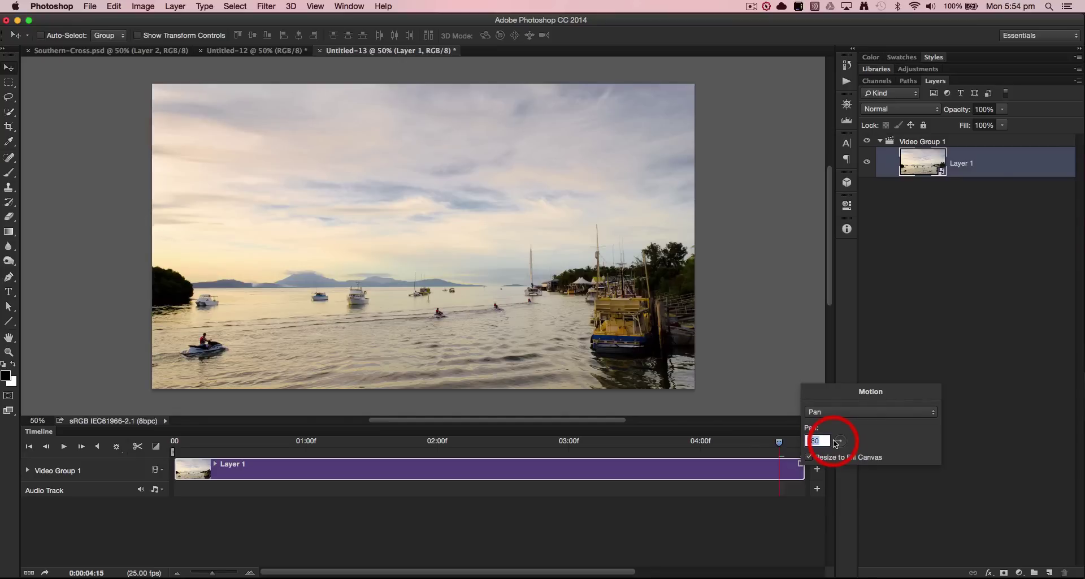
Step: Play the harbour clip from its first frame to review the pan
{"action": "left_click", "coordinate": [27, 445]}
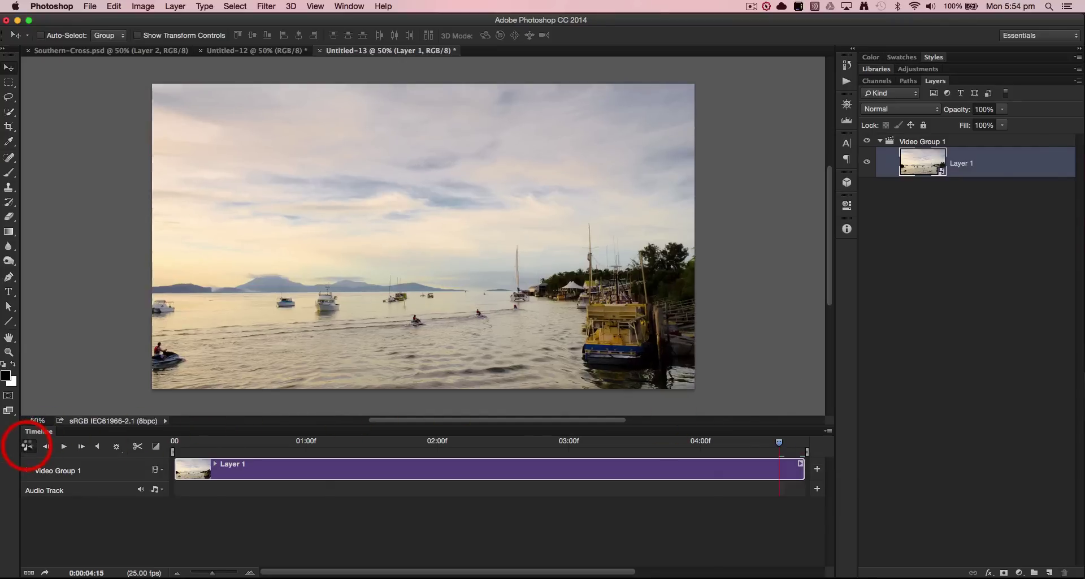
{"action": "left_click", "coordinate": [64, 446]}
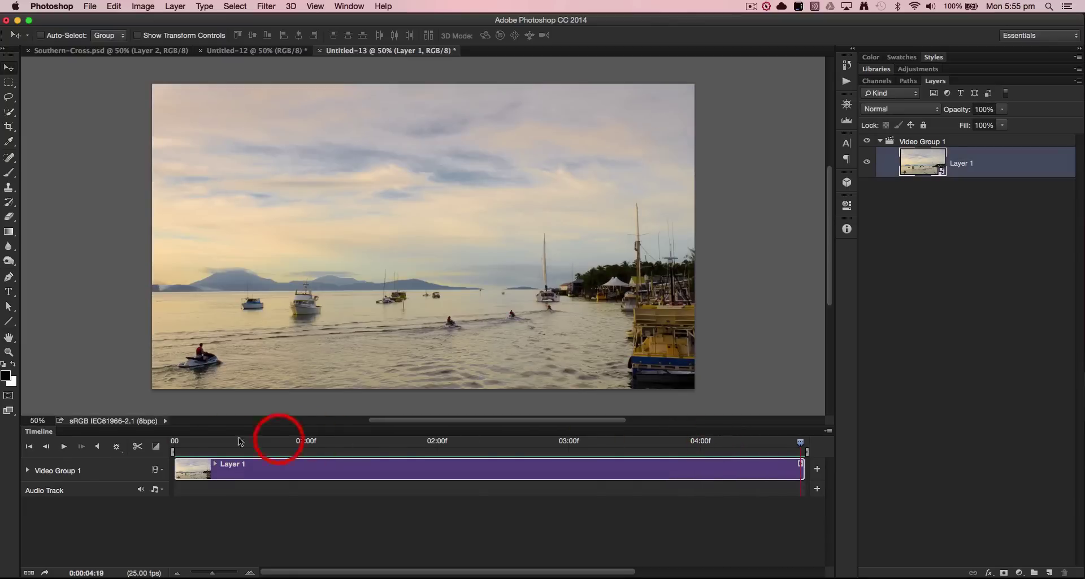
{"action": "left_click", "coordinate": [64, 446]}
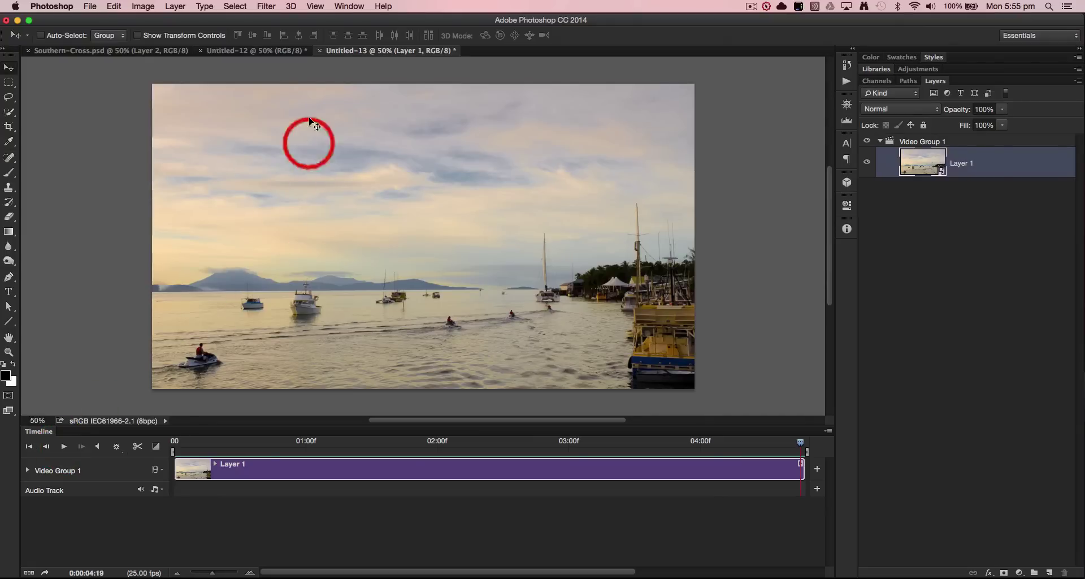
Step: Switch to the Flinders Station document Untitled-12 and delete the fades at the start and end of the video clip
{"action": "left_click", "coordinate": [226, 52]}
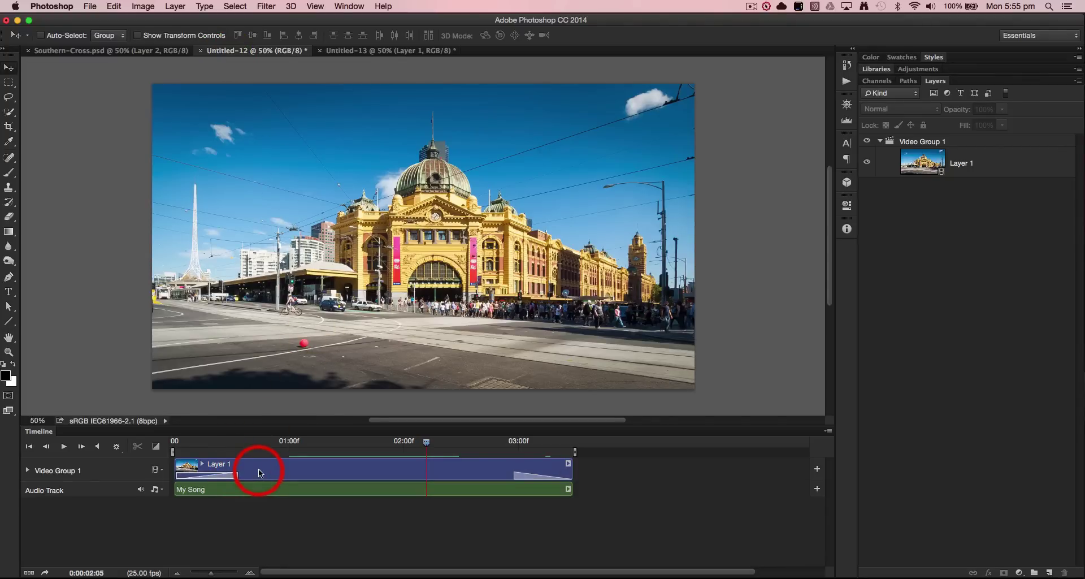
{"action": "key", "text": "Delete"}
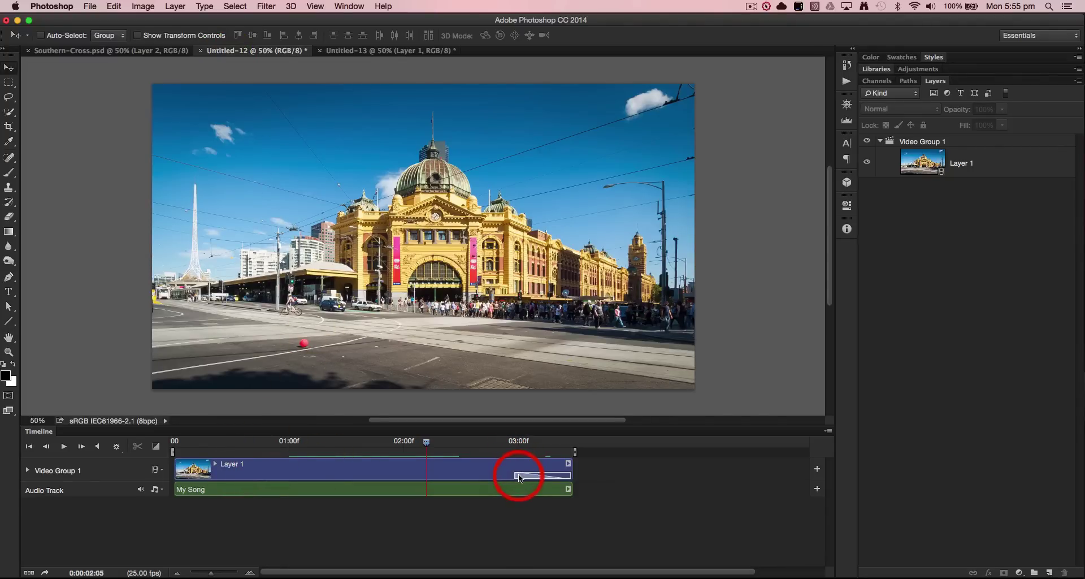
{"action": "key", "text": "Delete"}
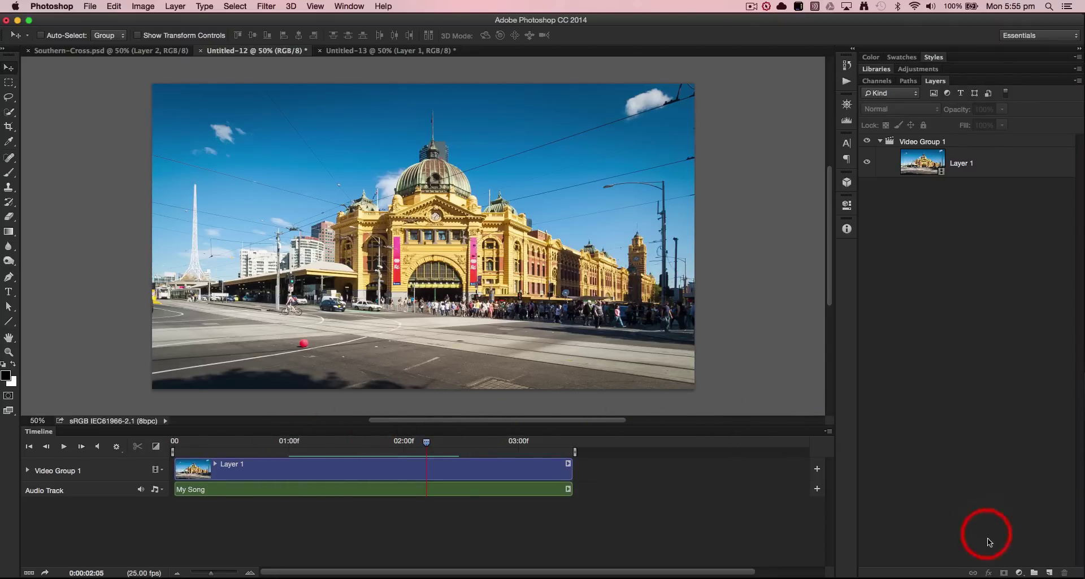
Step: Add a Hue/Saturation adjustment above the station clip with Saturation at -43
{"action": "left_click", "coordinate": [1017, 572]}
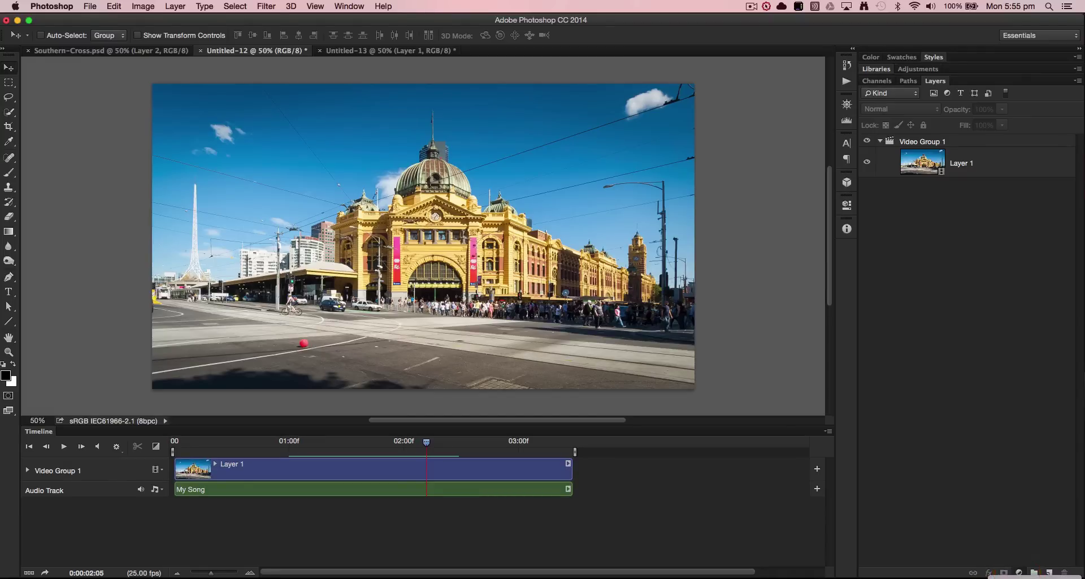
{"action": "left_click", "coordinate": [1010, 569]}
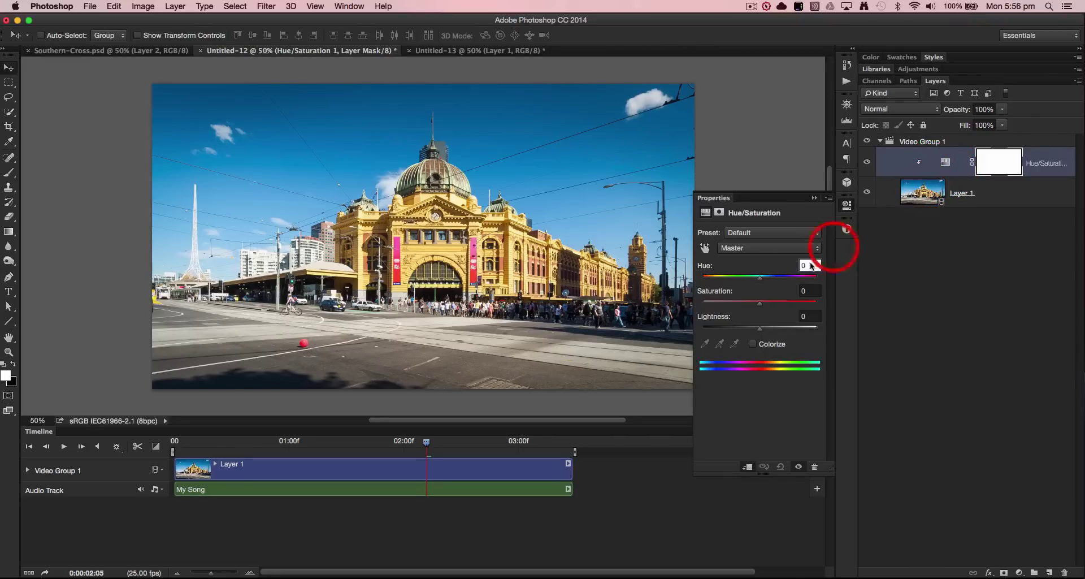
{"action": "left_click_drag", "start_coordinate": [757, 302], "coordinate": [735, 302]}
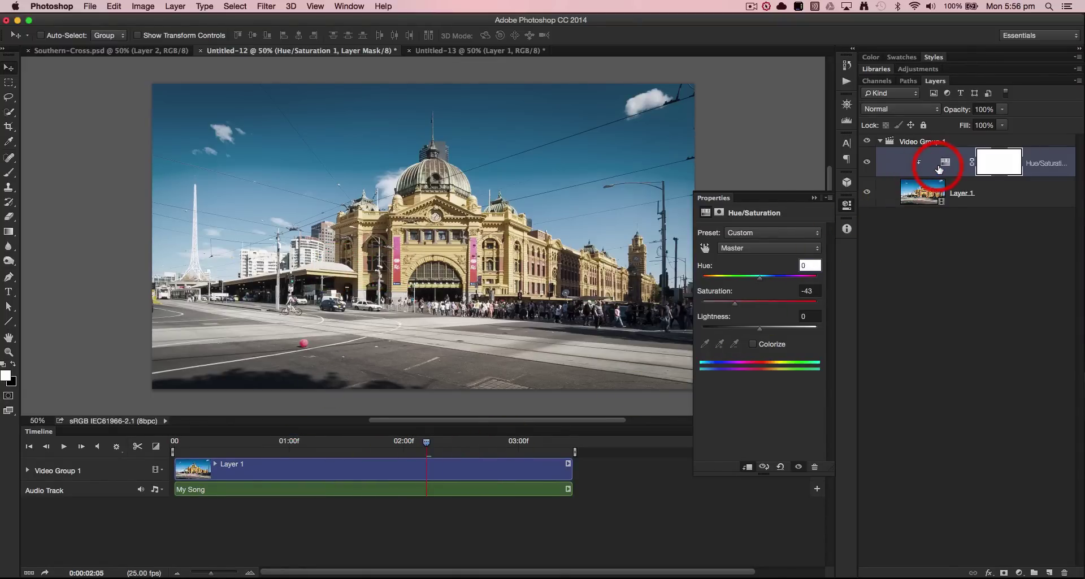
Step: Move the Hue/Saturation adjustment out of Video Group 1 and above it so it has its own timeline track
{"action": "left_click", "coordinate": [879, 141]}
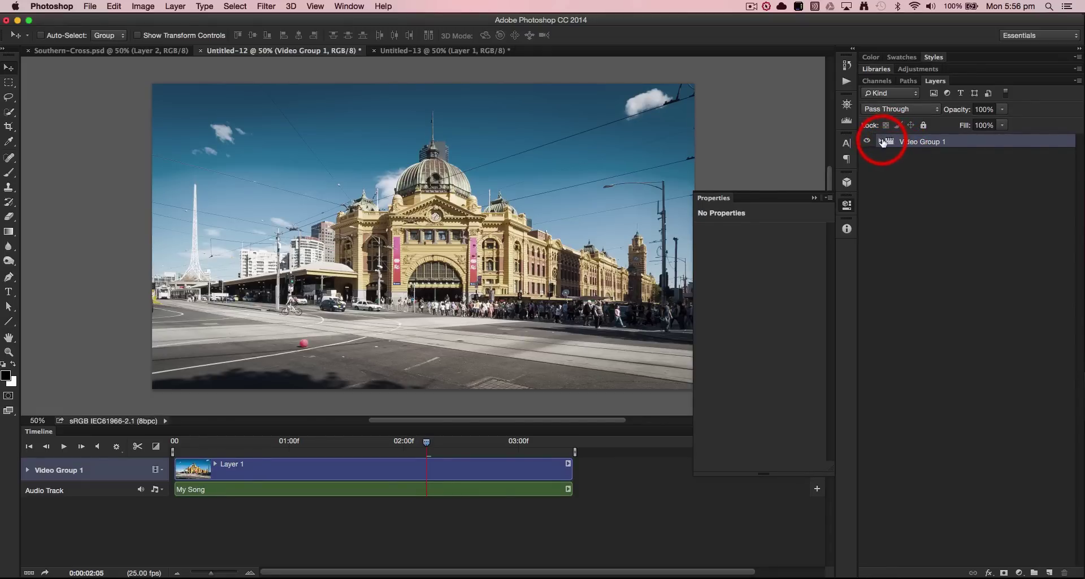
{"action": "left_click", "coordinate": [880, 141]}
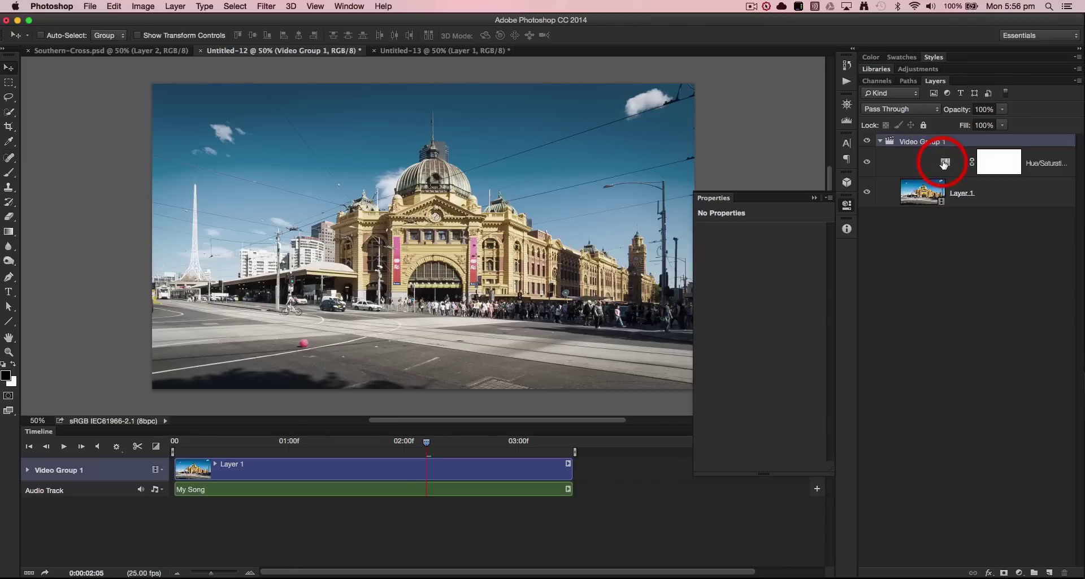
{"action": "left_click_drag", "start_coordinate": [944, 163], "coordinate": [933, 134]}
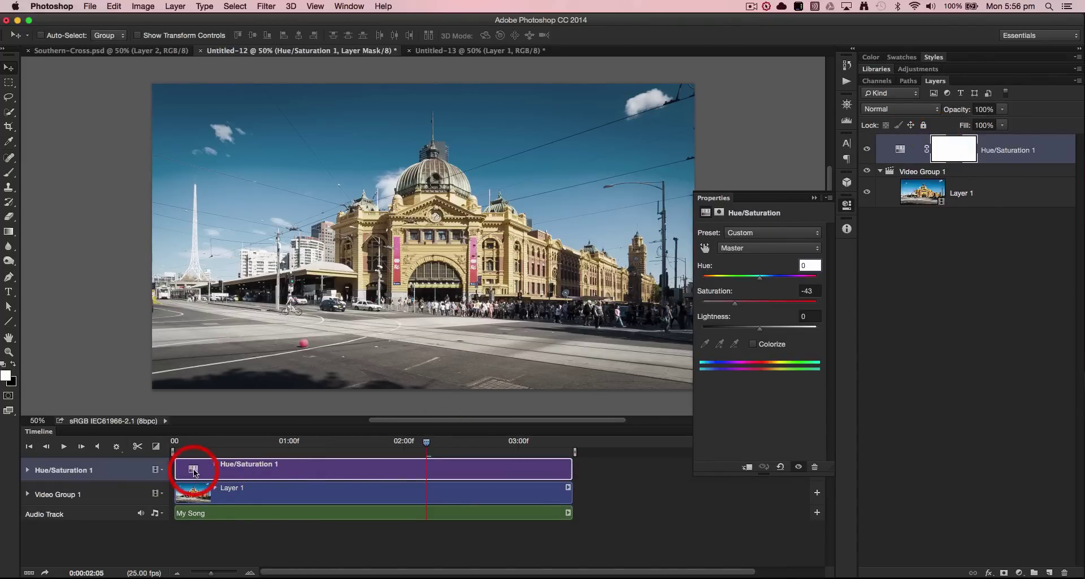
{"action": "left_click_drag", "start_coordinate": [187, 473], "coordinate": [210, 472]}
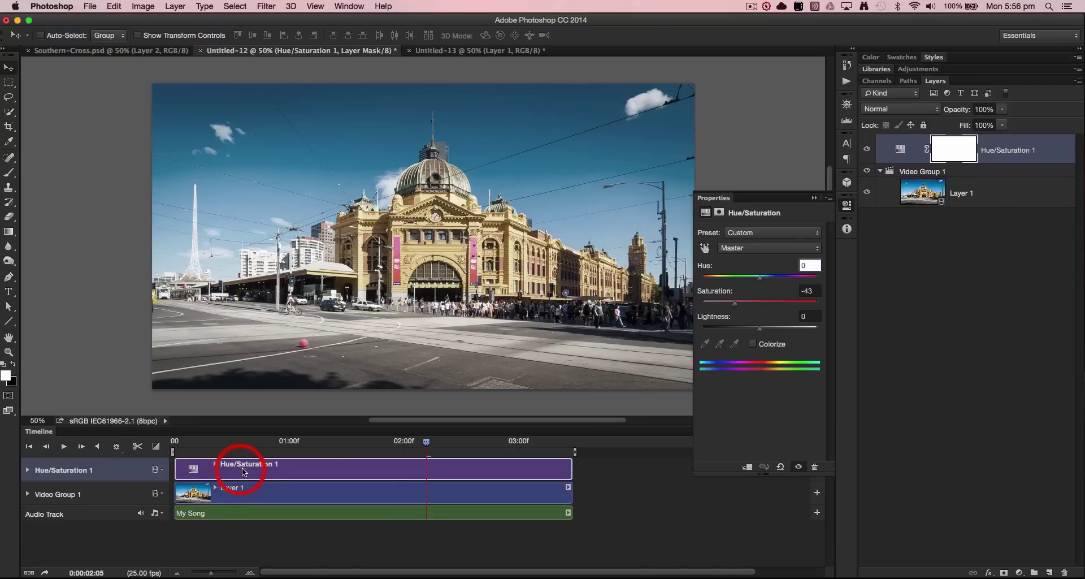
{"action": "left_click_drag", "start_coordinate": [372, 467], "coordinate": [440, 470]}
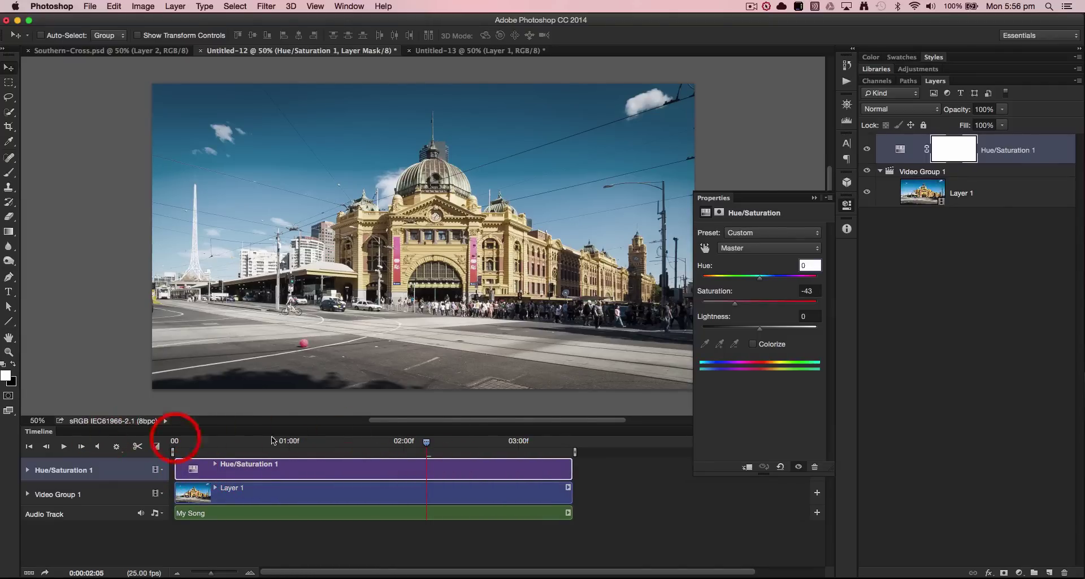
Step: At the first frame, set the Hue/Saturation adjustment's Saturation to -100 and add an opacity keyframe at 100%
{"action": "left_click", "coordinate": [29, 447]}
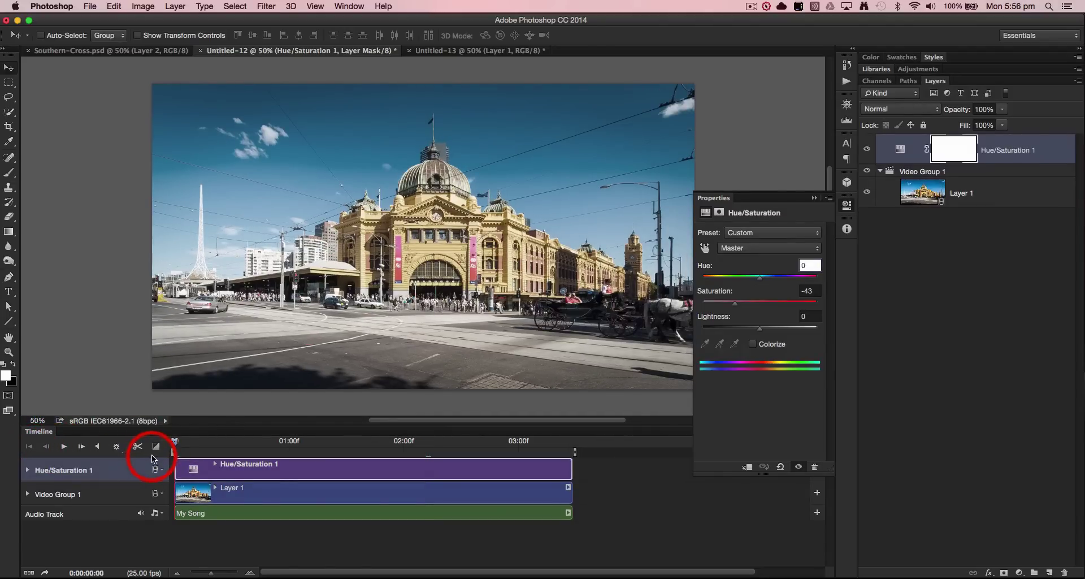
{"action": "left_click", "coordinate": [29, 469]}
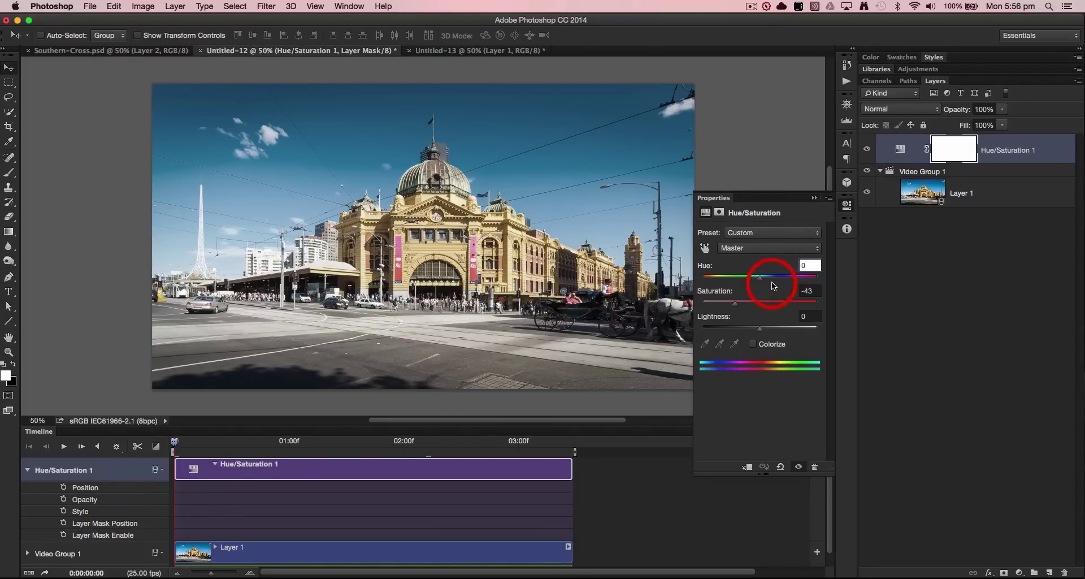
{"action": "left_click_drag", "start_coordinate": [733, 300], "coordinate": [695, 305]}
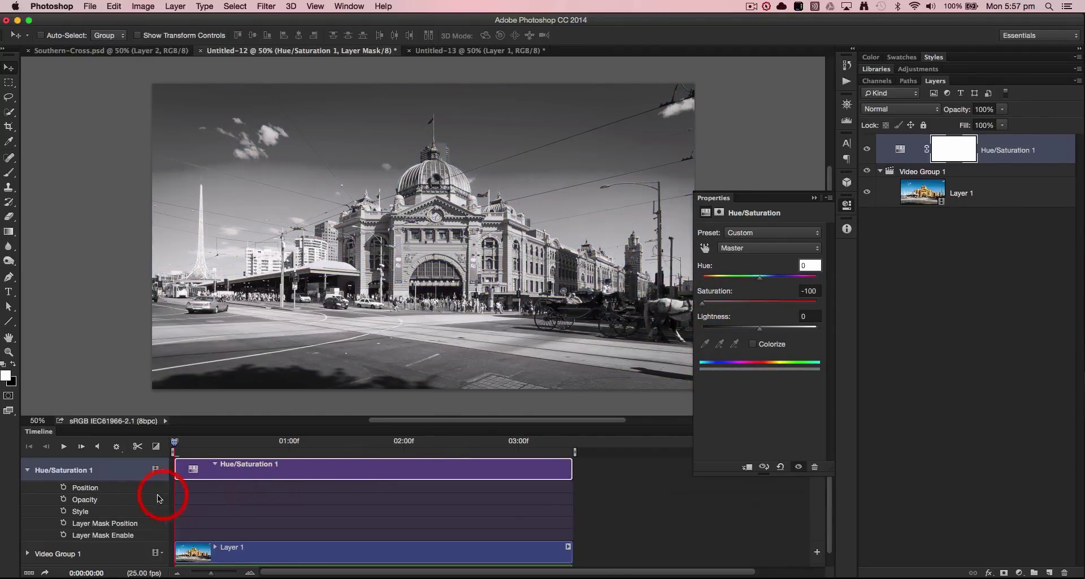
{"action": "left_click", "coordinate": [63, 500]}
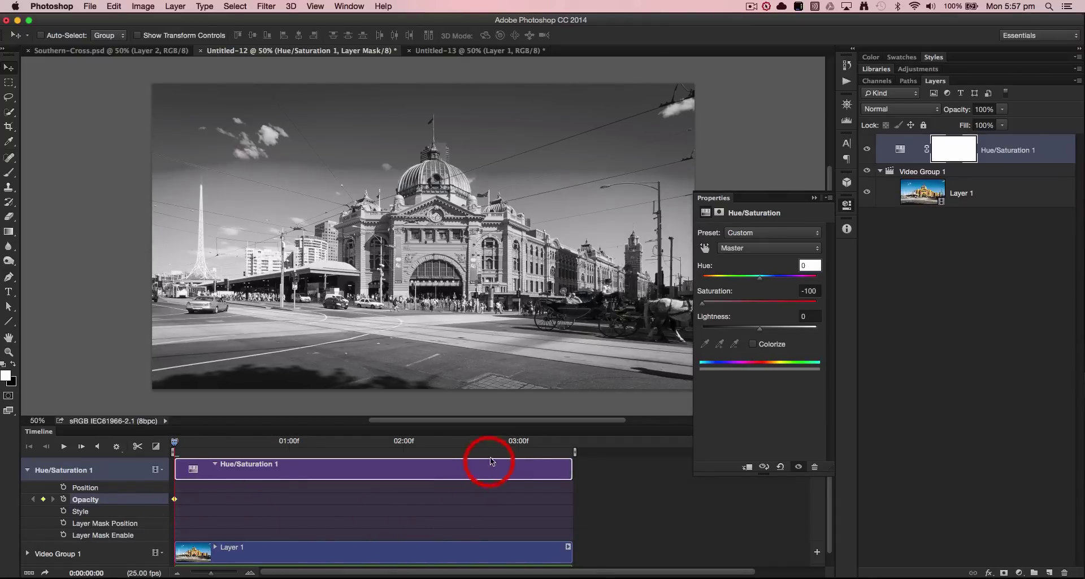
Step: Keyframe the Hue/Saturation layer's opacity to 0% at 0:00:02:22 and play back the black-and-white to colour transition
{"action": "left_click", "coordinate": [503, 442]}
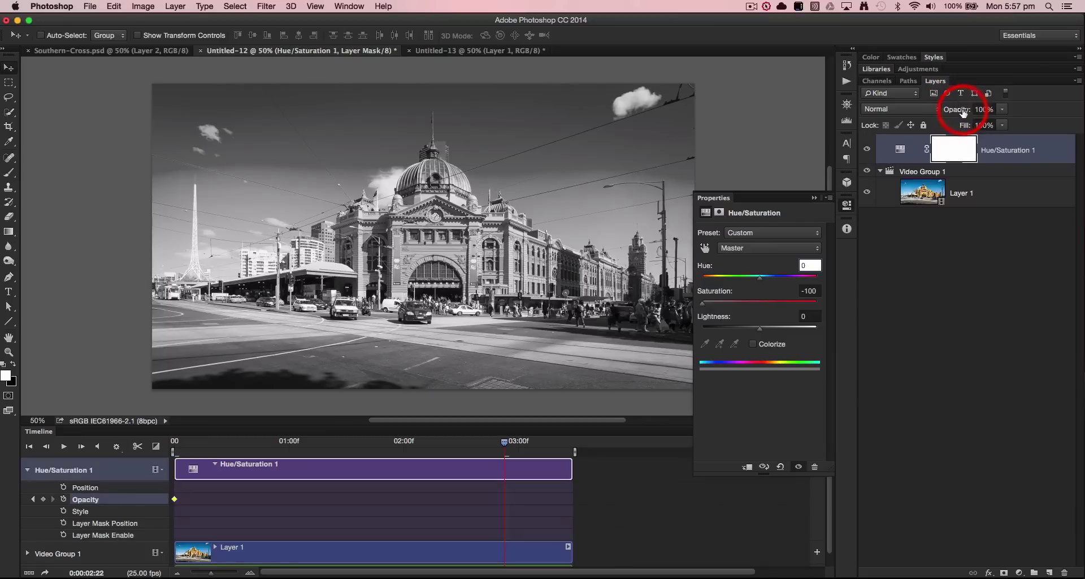
{"action": "left_click_drag", "start_coordinate": [962, 113], "coordinate": [904, 110]}
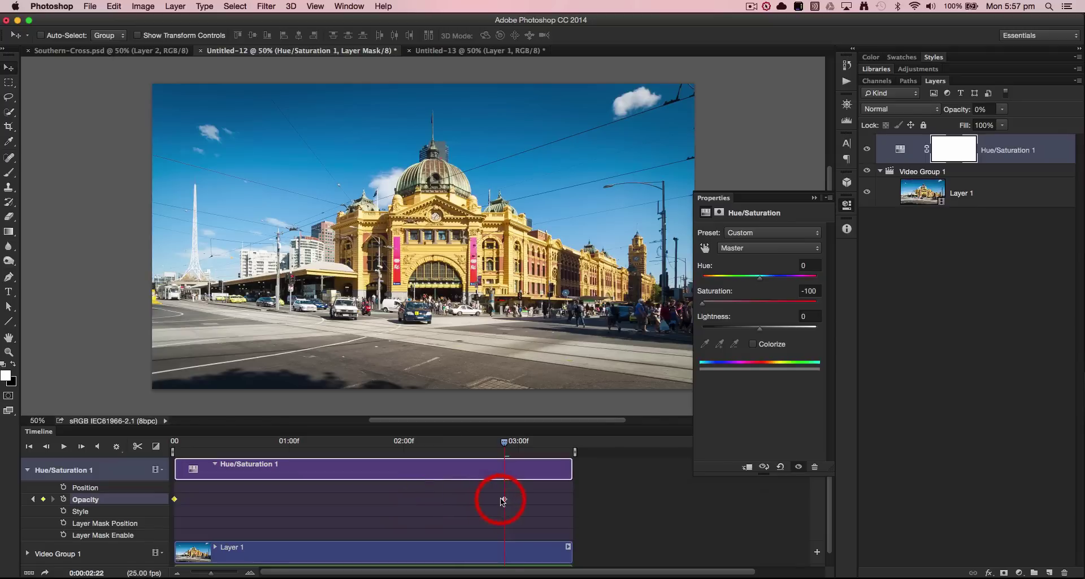
{"action": "left_click", "coordinate": [64, 446]}
{"action": "left_click", "coordinate": [64, 446]}
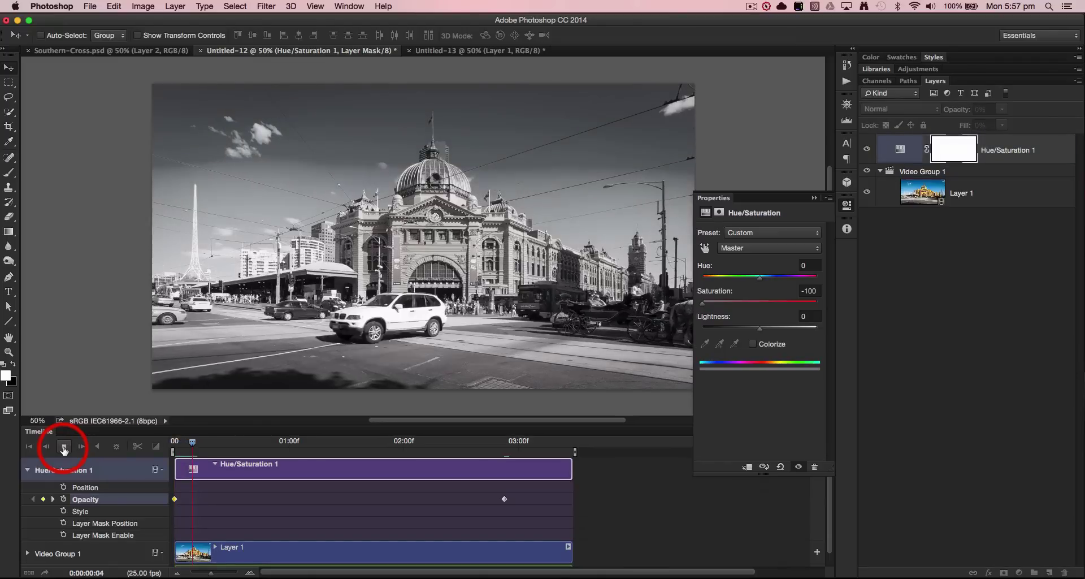